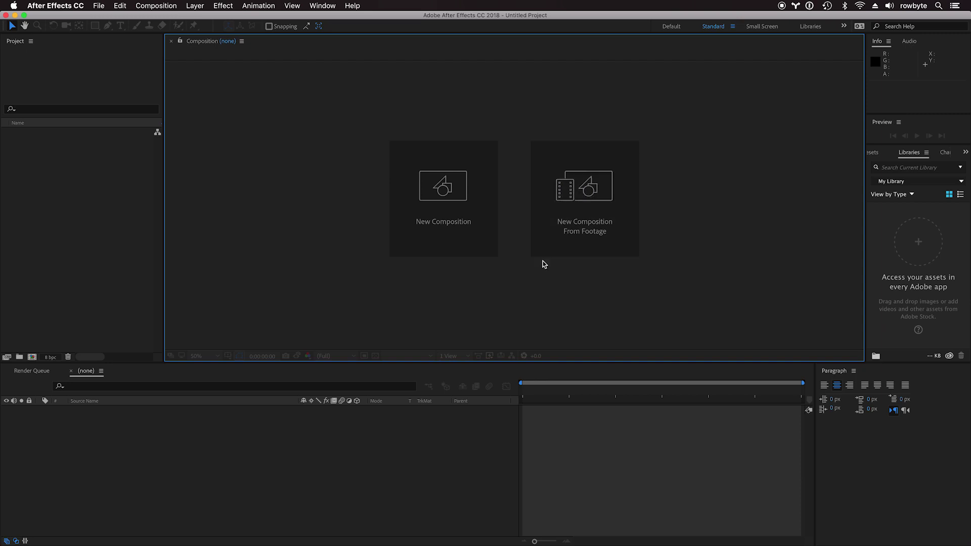
# Create a new composition containing an orange solid layer.
pyautogui.click(468, 239)
pyautogui.press('Return')
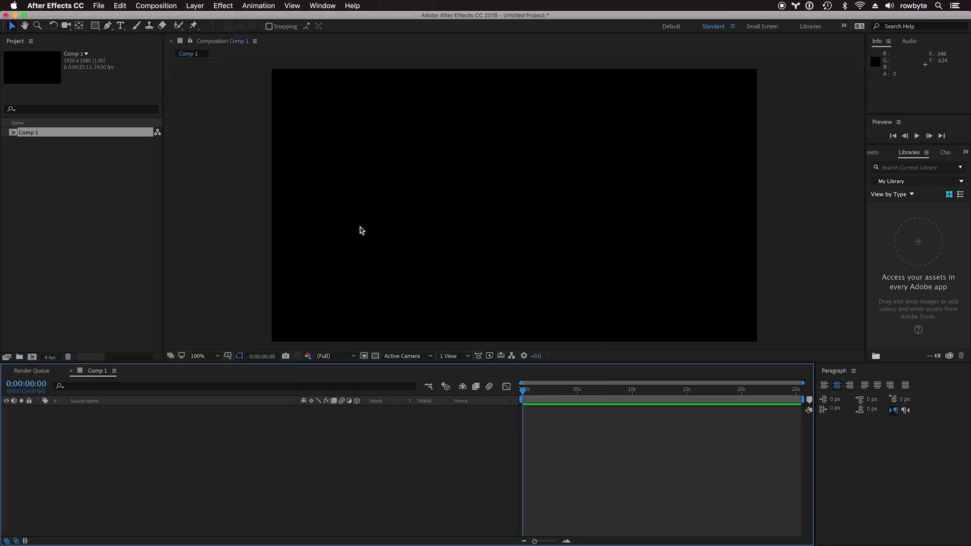
pyautogui.press('super+y')
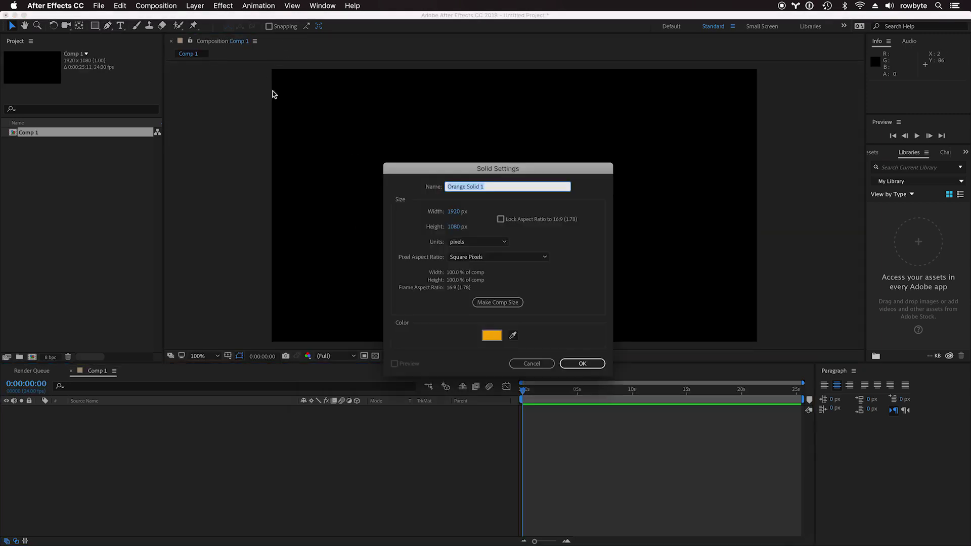
pyautogui.press('Return')
# Apply the Aura effect to the orange solid and move forward in time to show its concentric rings.
pyautogui.click(223, 6)
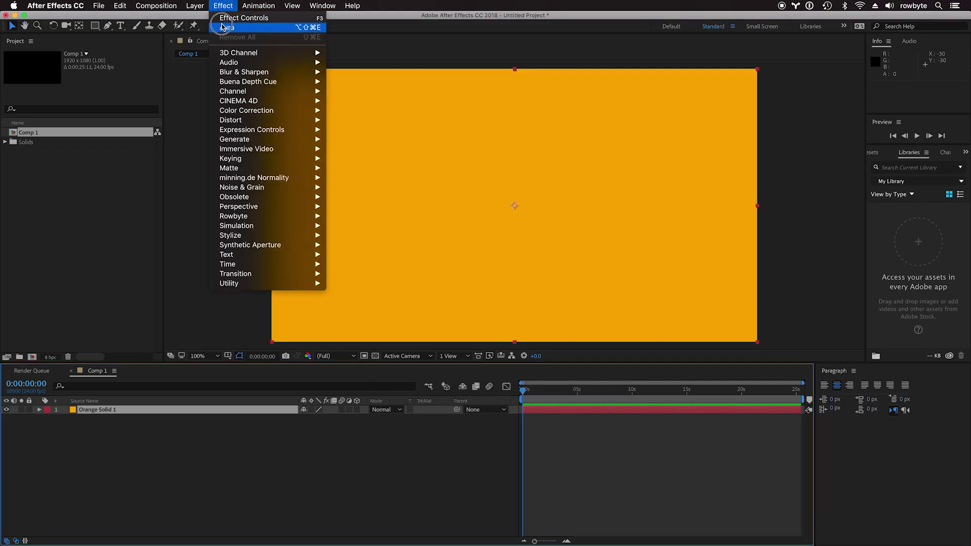
pyautogui.click(227, 27)
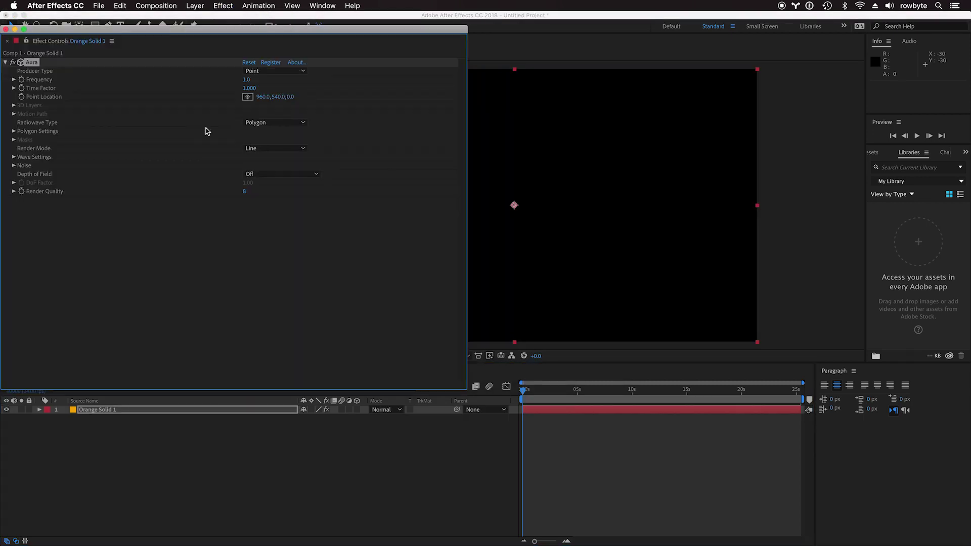
pyautogui.moveTo(38, 42); pyautogui.dragTo(106, 114)
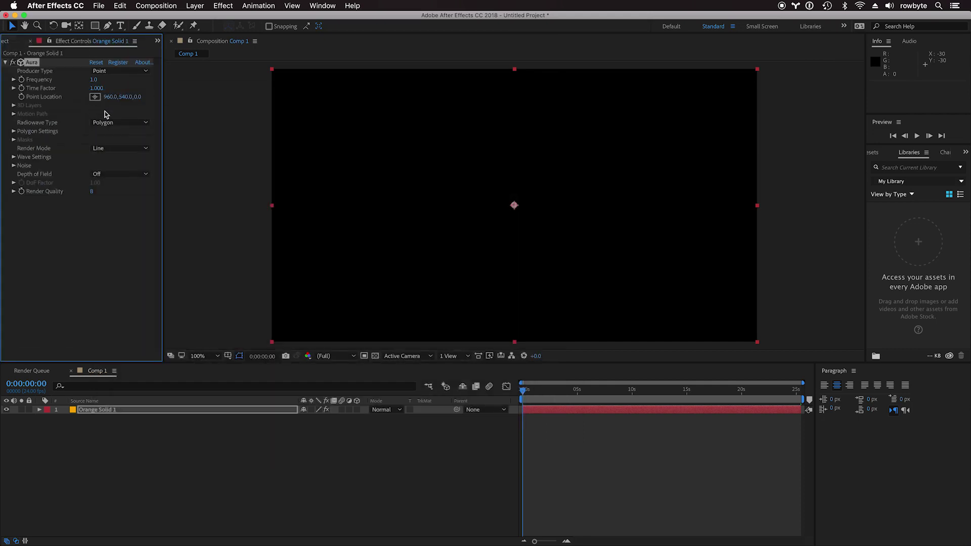
pyautogui.moveTo(524, 390); pyautogui.dragTo(635, 393)
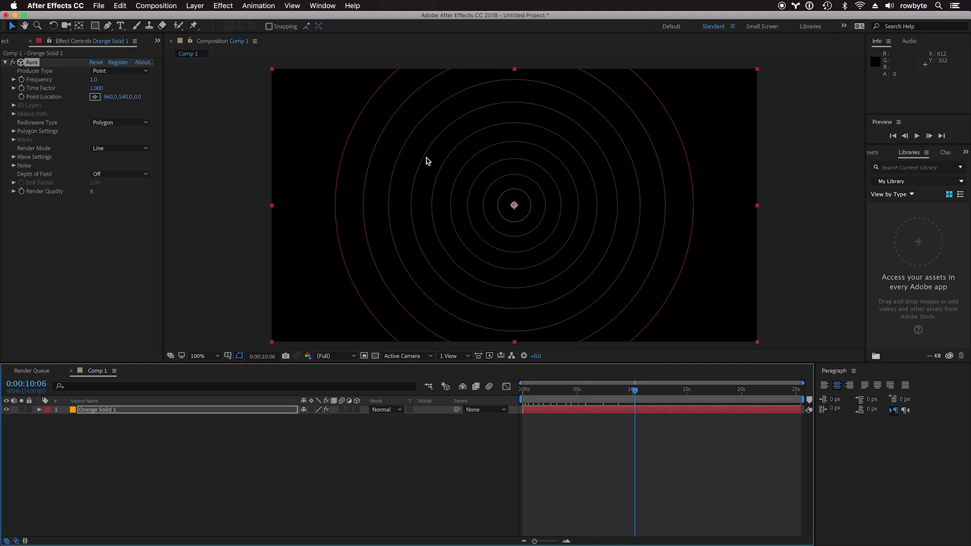
# Add a camera layer, Camera 1, with default camera settings.
pyautogui.click(195, 6)
pyautogui.moveTo(198, 18)
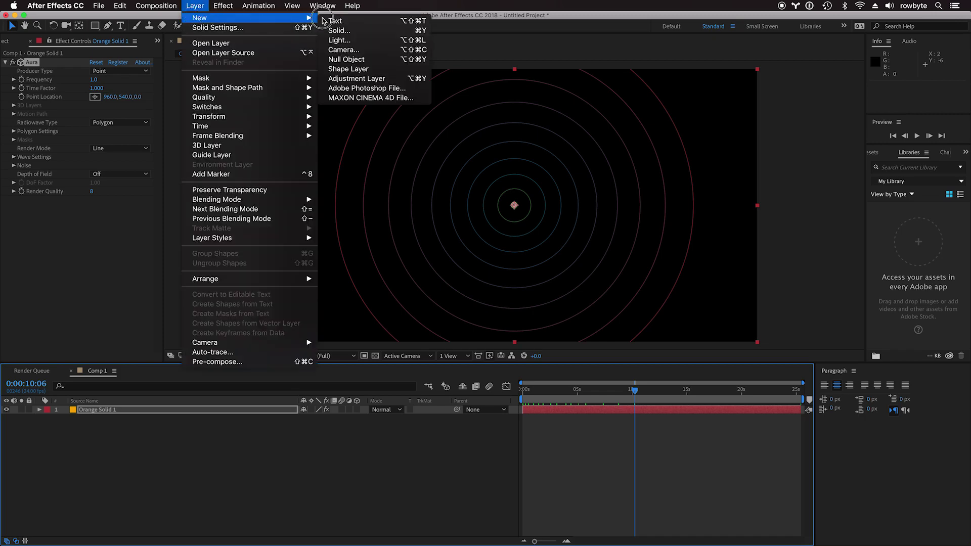
pyautogui.click(363, 50)
pyautogui.click(658, 375)
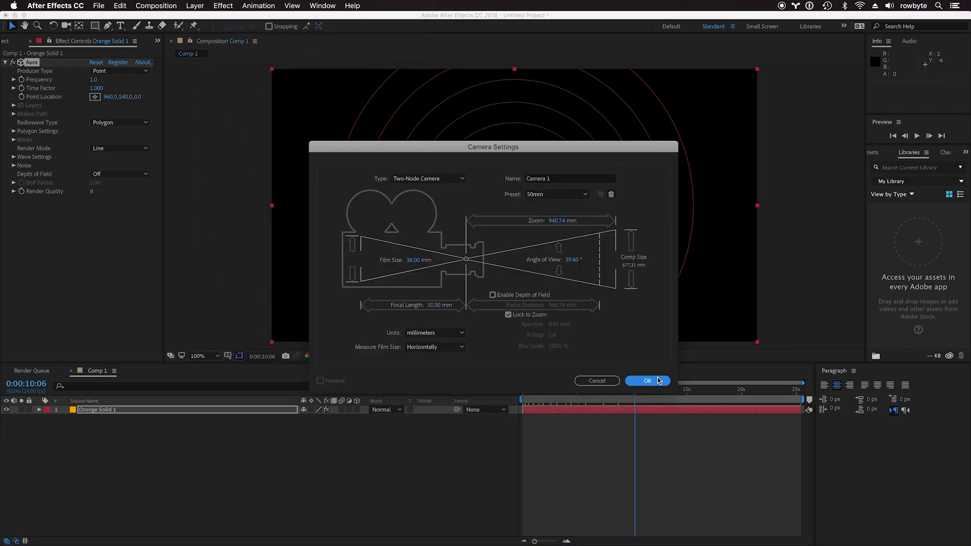
# Orbit the camera to tilt the rings, then reselect Orange Solid 1.
pyautogui.press('c')
pyautogui.moveTo(457, 246); pyautogui.dragTo(416, 268)
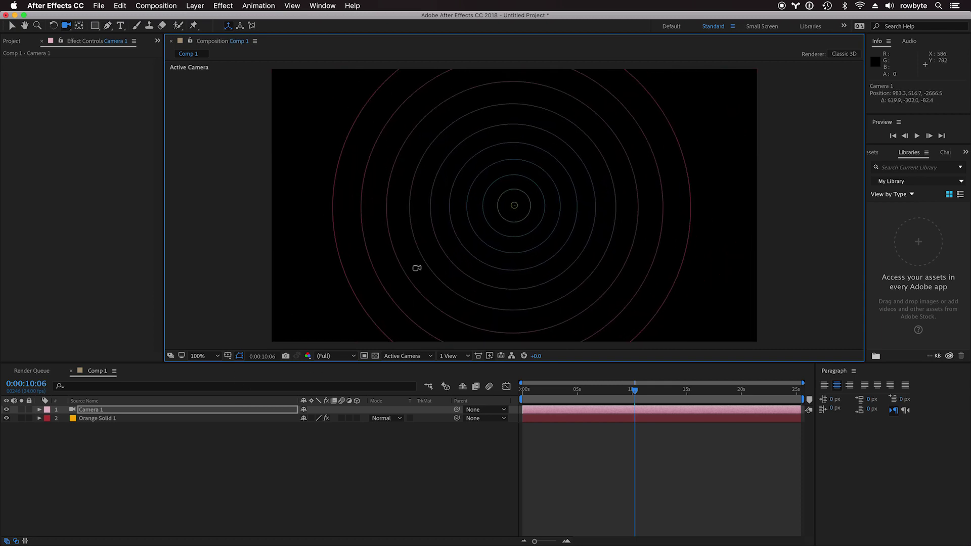
pyautogui.click(233, 419)
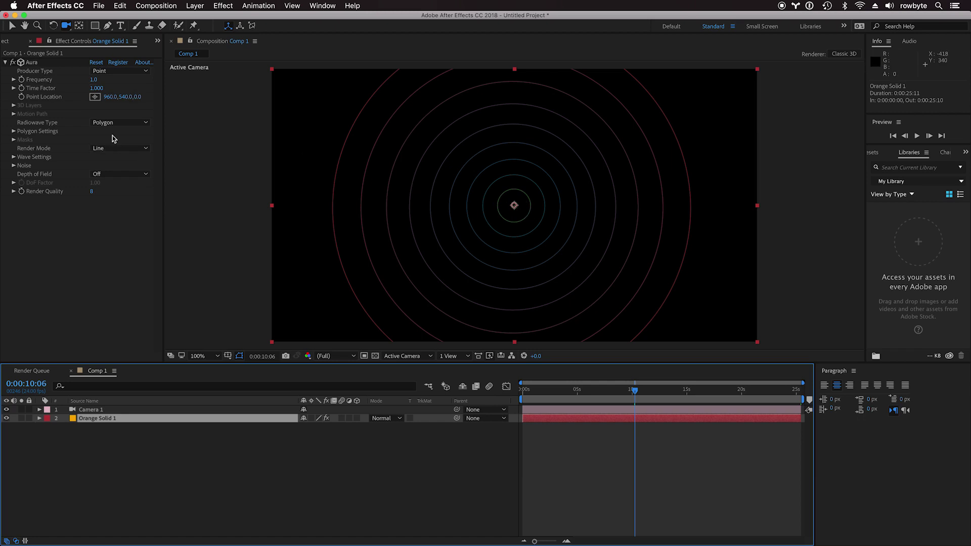
# Experiment with Aura polygon settings: Even Curvature 0, Star on with Star Depth 0.440.
pyautogui.moveTo(111, 97)
pyautogui.mouseDown()
pyautogui.moveTo(142, 95)
pyautogui.moveTo(76, 100)
pyautogui.moveTo(141, 92)
pyautogui.moveTo(113, 101)
pyautogui.mouseUp()
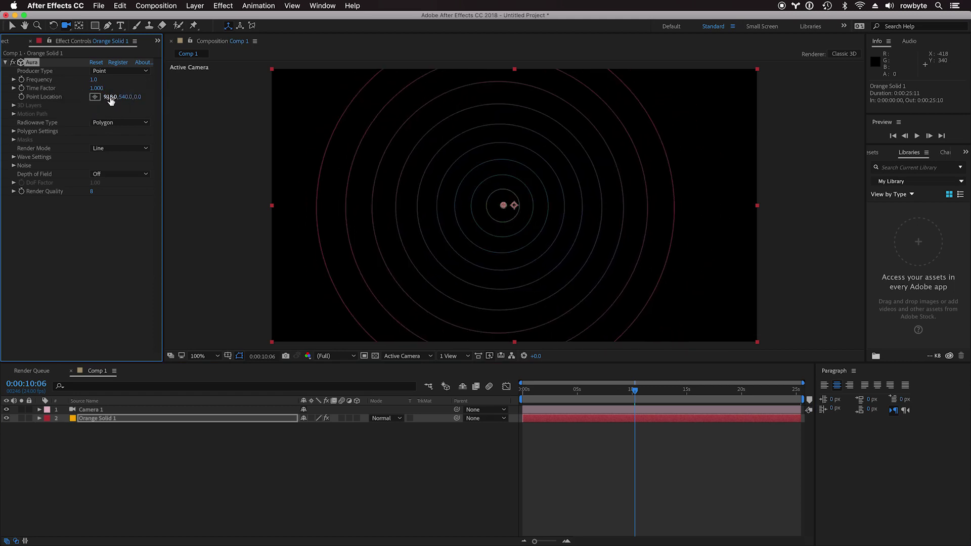
pyautogui.press('super+z')
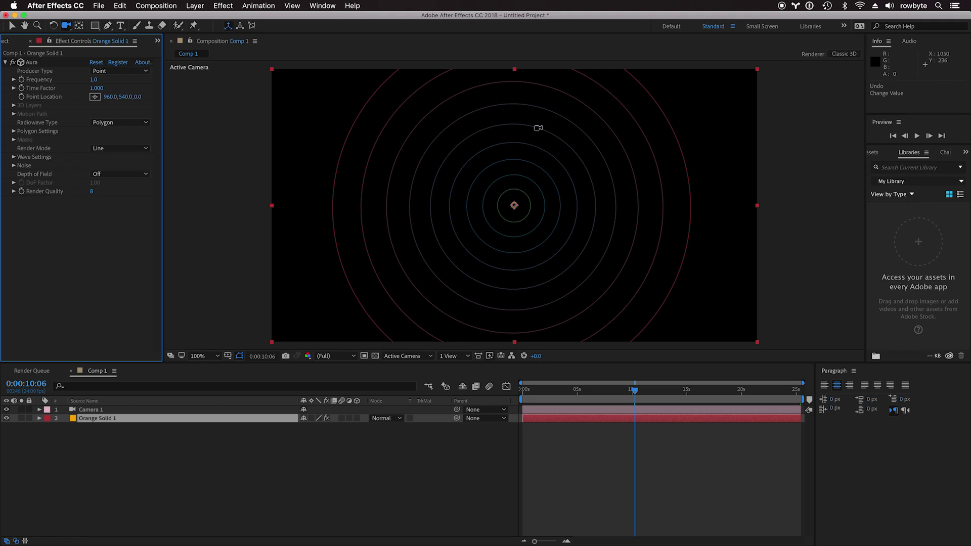
pyautogui.click(13, 132)
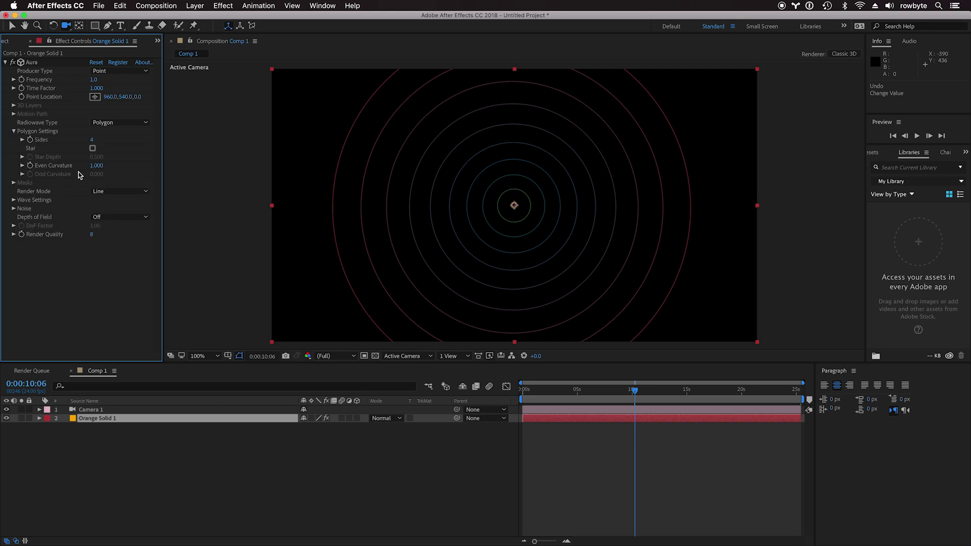
pyautogui.moveTo(94, 167); pyautogui.dragTo(19, 167)
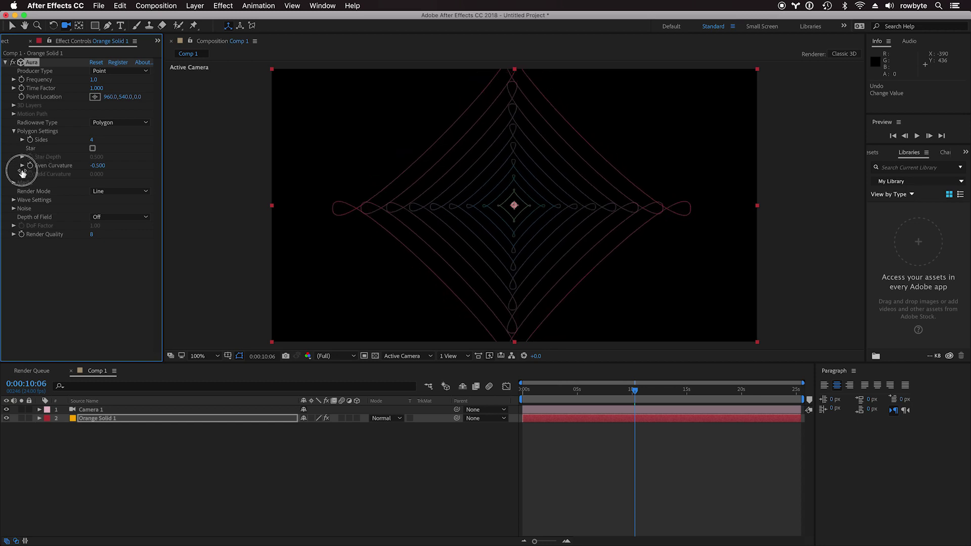
pyautogui.click(93, 167)
pyautogui.write('0')
pyautogui.press('Return')
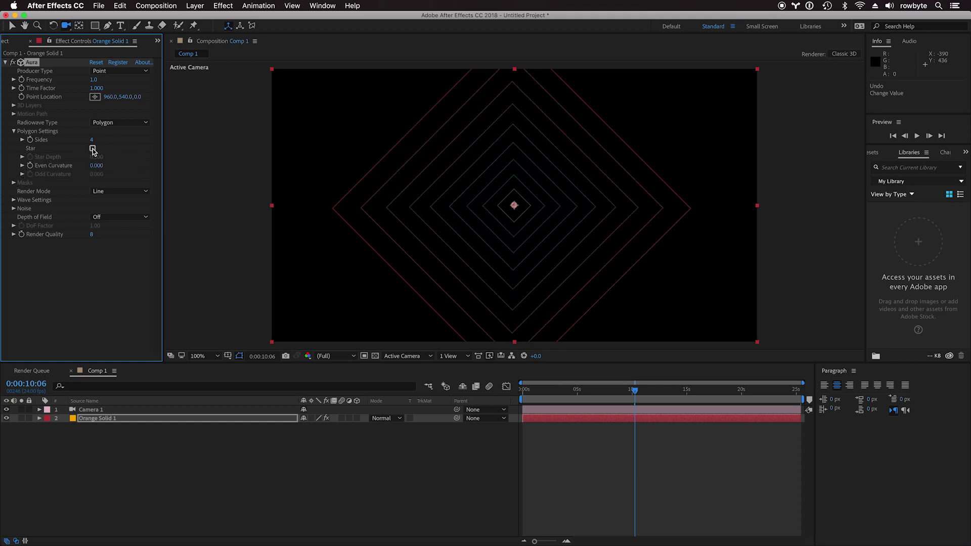
pyautogui.click(92, 149)
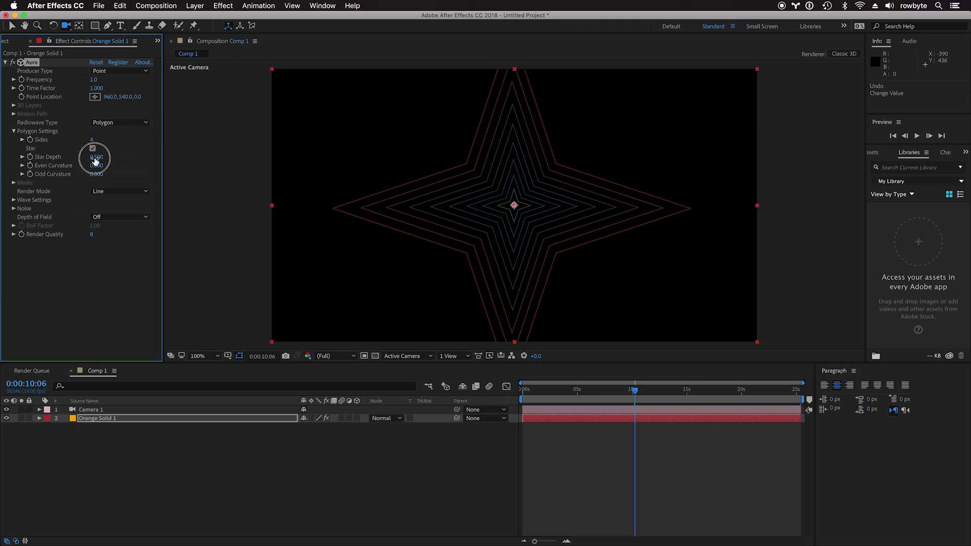
pyautogui.moveTo(96, 161); pyautogui.dragTo(129, 176)
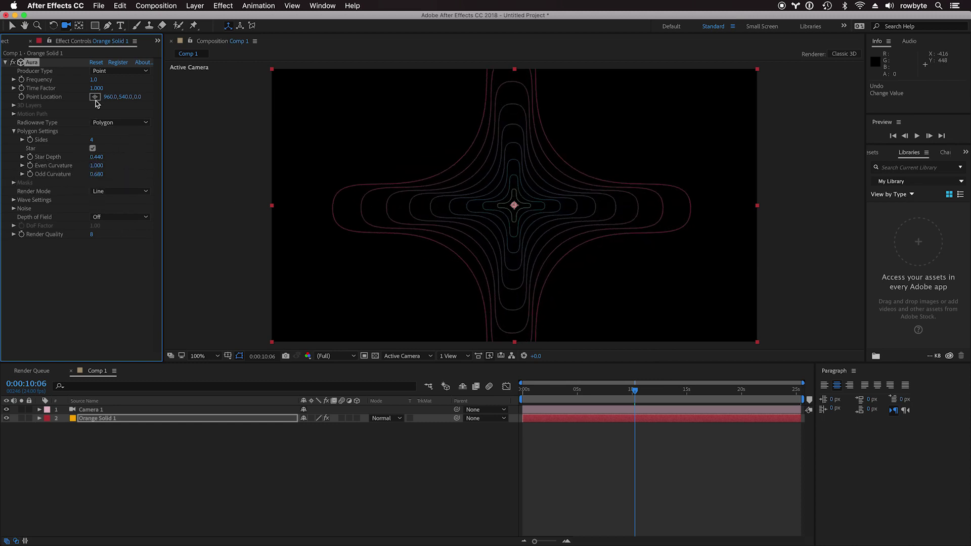
# Set the polygon to 16 sides with both curvatures at 0 and Star turned off.
pyautogui.click(92, 140)
pyautogui.write('16')
pyautogui.press('Return')
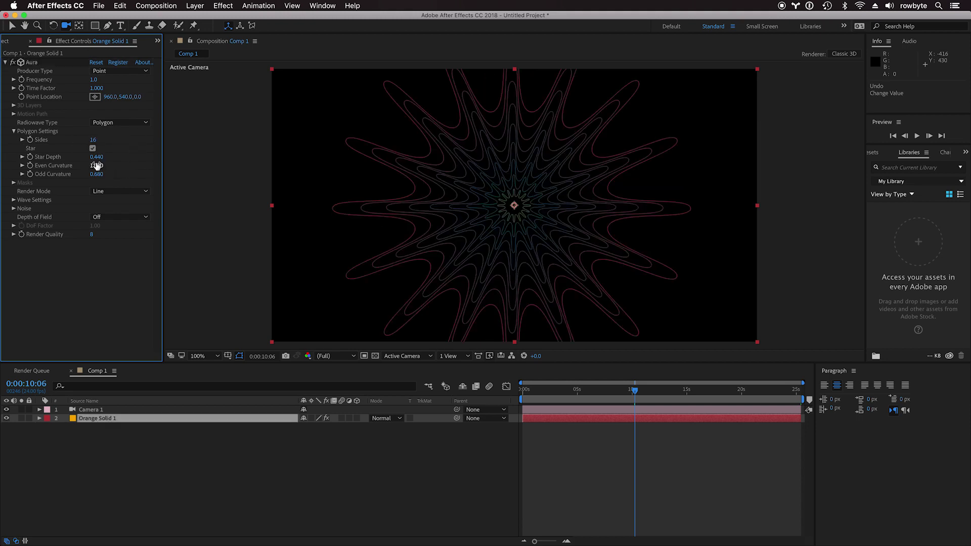
pyautogui.click(96, 166)
pyautogui.write('0')
pyautogui.press('Tab')
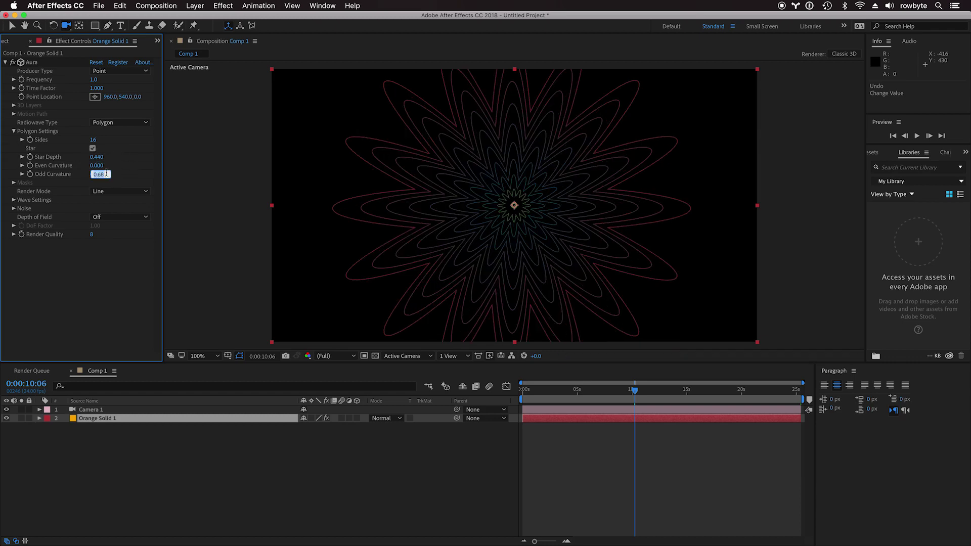
pyautogui.write('0')
pyautogui.press('Return')
pyautogui.click(93, 149)
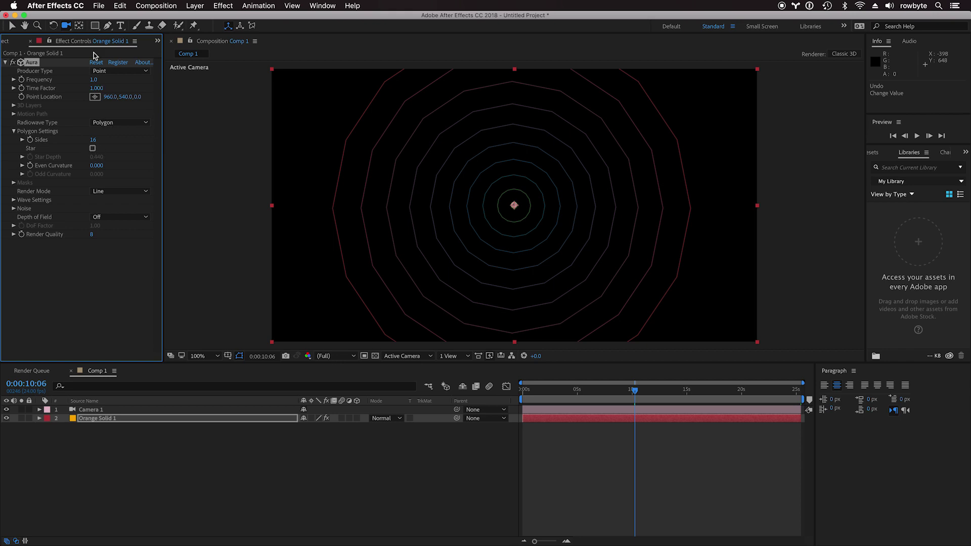
# Draw a rectangular mask on the solid and set Aura's Radiowave Type to Mask.
pyautogui.click(96, 27)
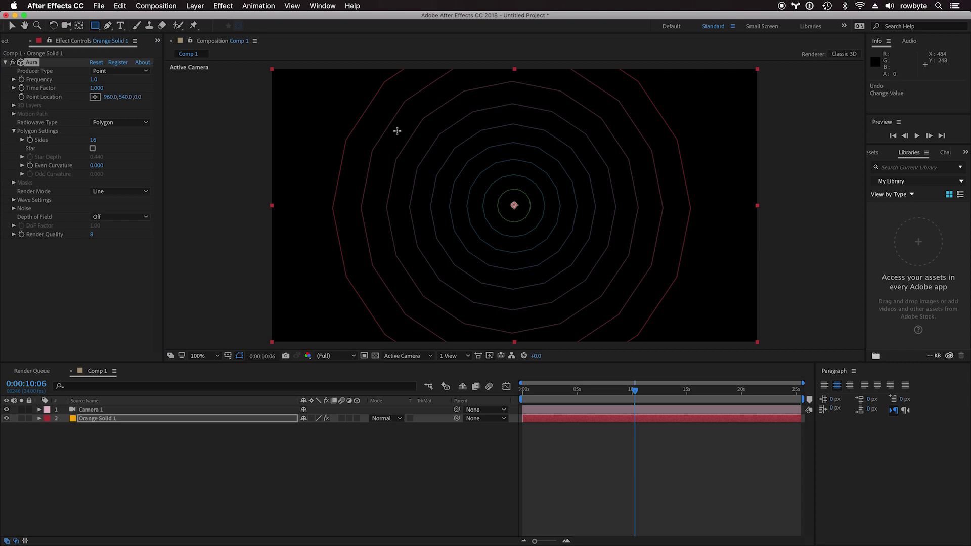
pyautogui.moveTo(401, 129); pyautogui.dragTo(637, 283)
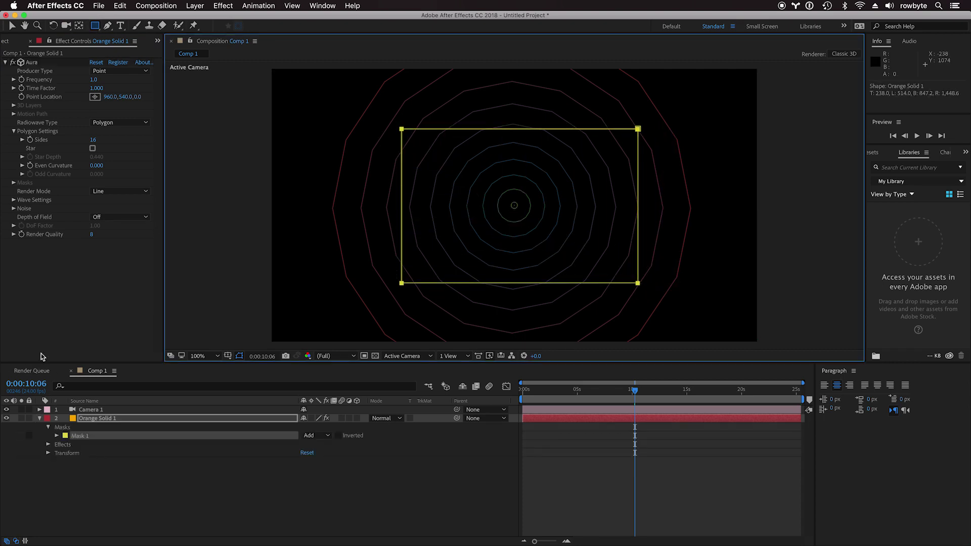
pyautogui.click(108, 124)
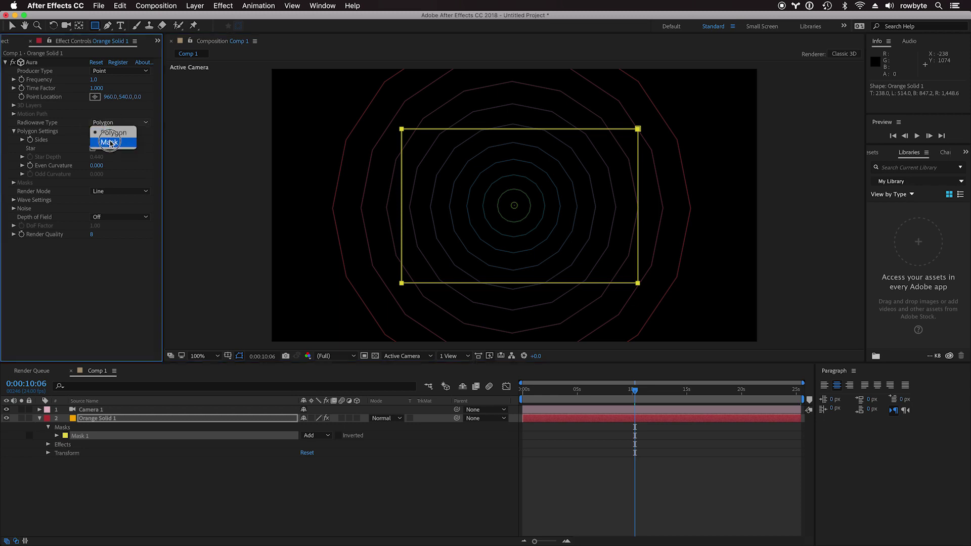
pyautogui.click(110, 142)
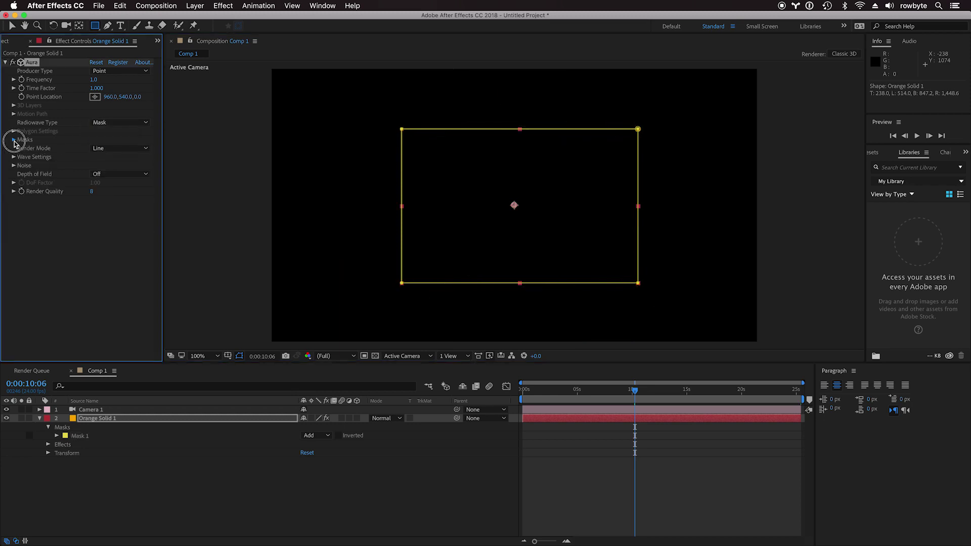
# Choose Mask 1 as the Aura mask path and preview the rings at 0:00:12:01.
pyautogui.click(14, 139)
pyautogui.click(106, 154)
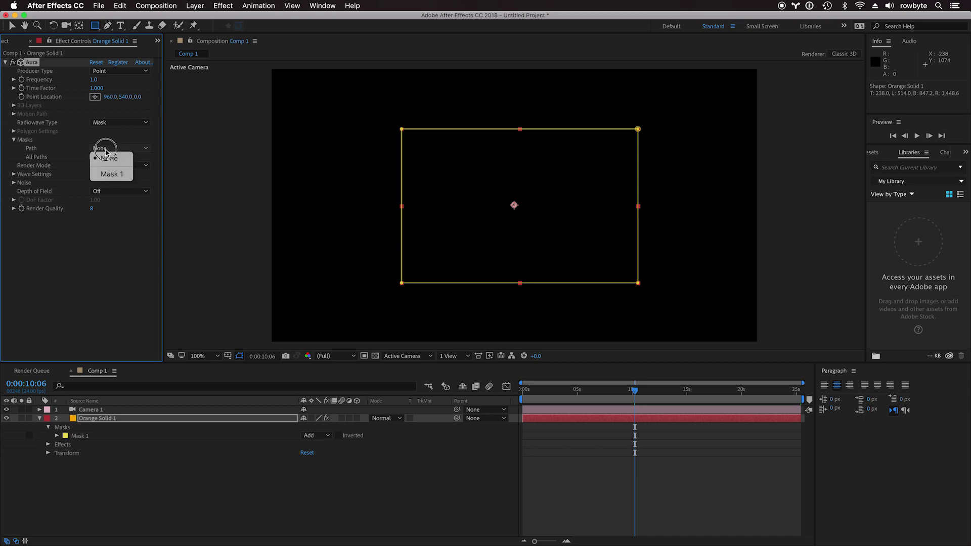
pyautogui.click(109, 177)
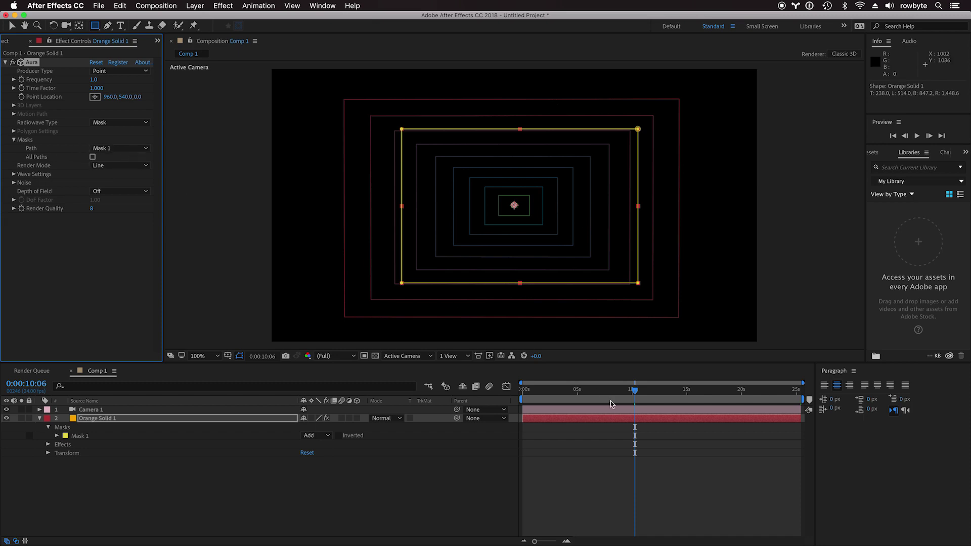
pyautogui.moveTo(602, 394); pyautogui.dragTo(654, 391)
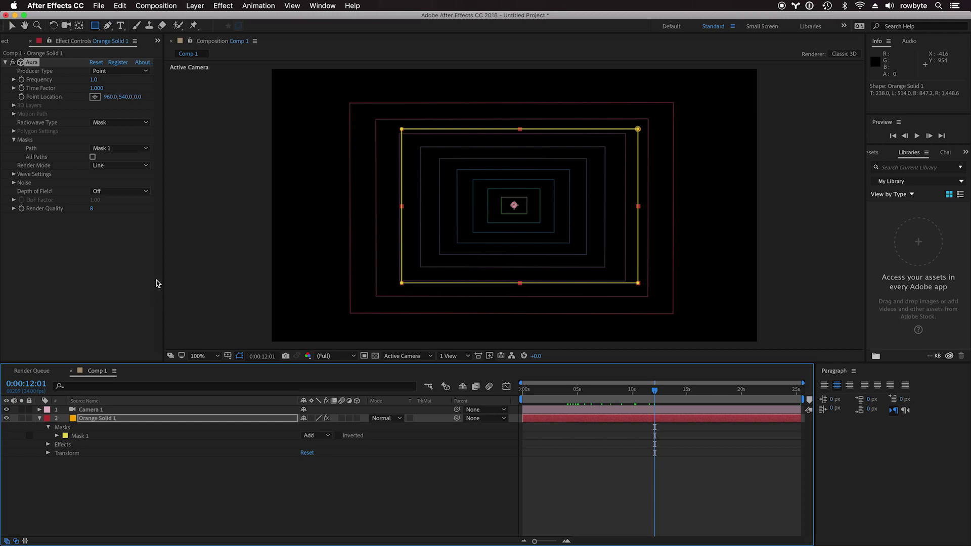
pyautogui.click(14, 174)
pyautogui.scroll(2, 30, 236)
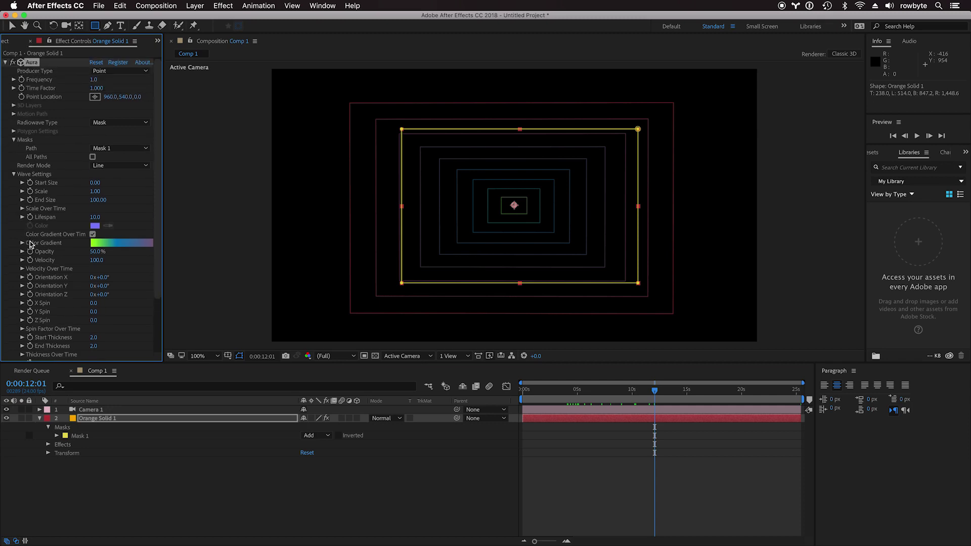
pyautogui.click(14, 140)
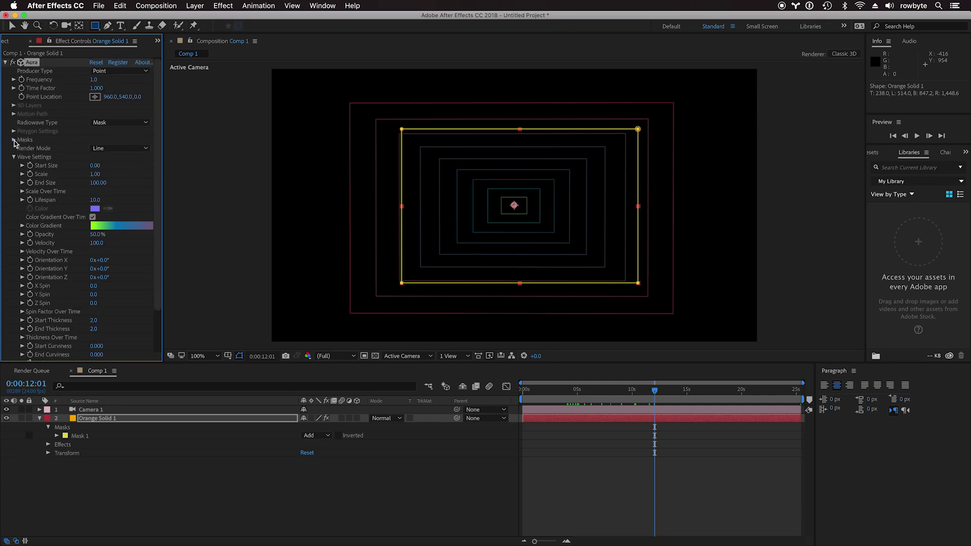
pyautogui.click(14, 157)
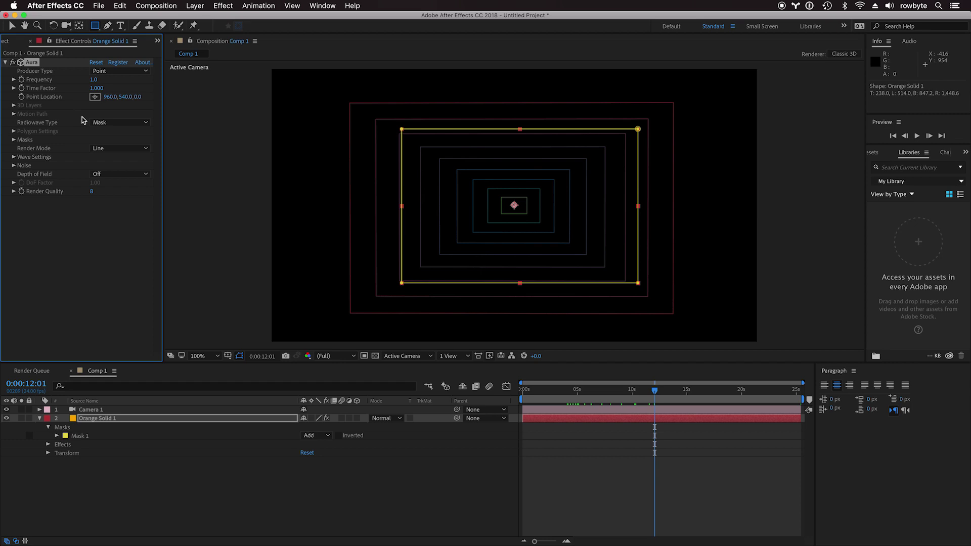
pyautogui.moveTo(93, 80); pyautogui.dragTo(106, 80)
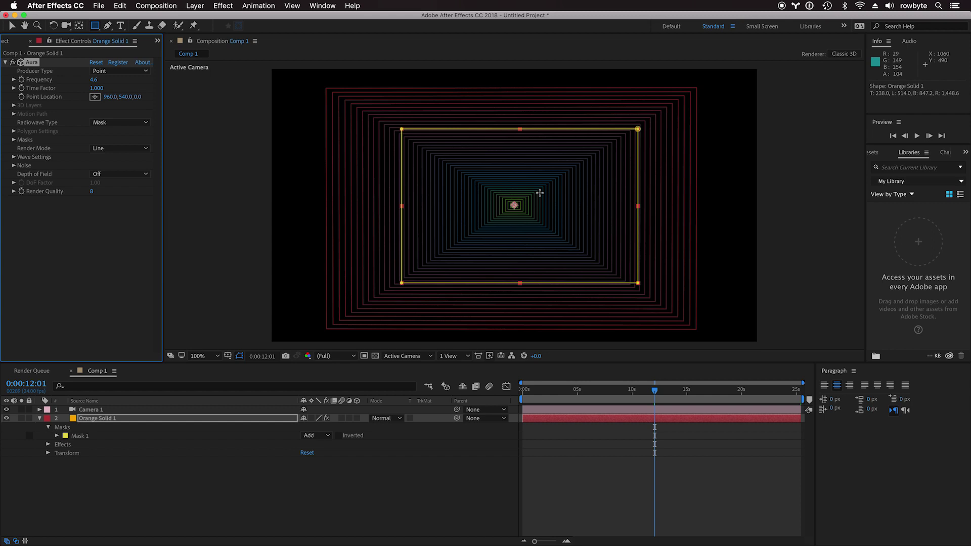
# Deselect the mask and raise Aura Frequency to 112.3, previewing the tunnel around 12 seconds.
pyautogui.click(184, 133)
pyautogui.moveTo(93, 81); pyautogui.dragTo(433, 86)
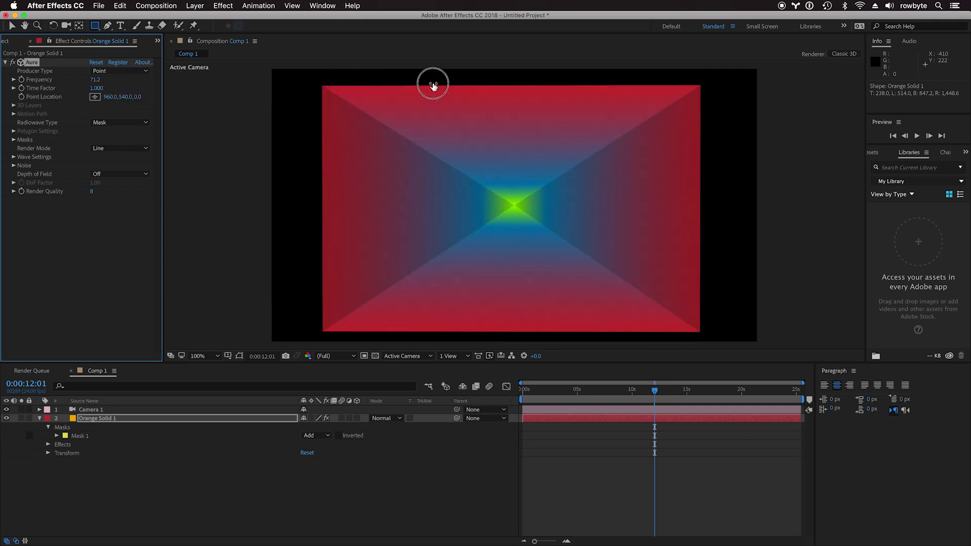
pyautogui.moveTo(94, 81); pyautogui.dragTo(303, 82)
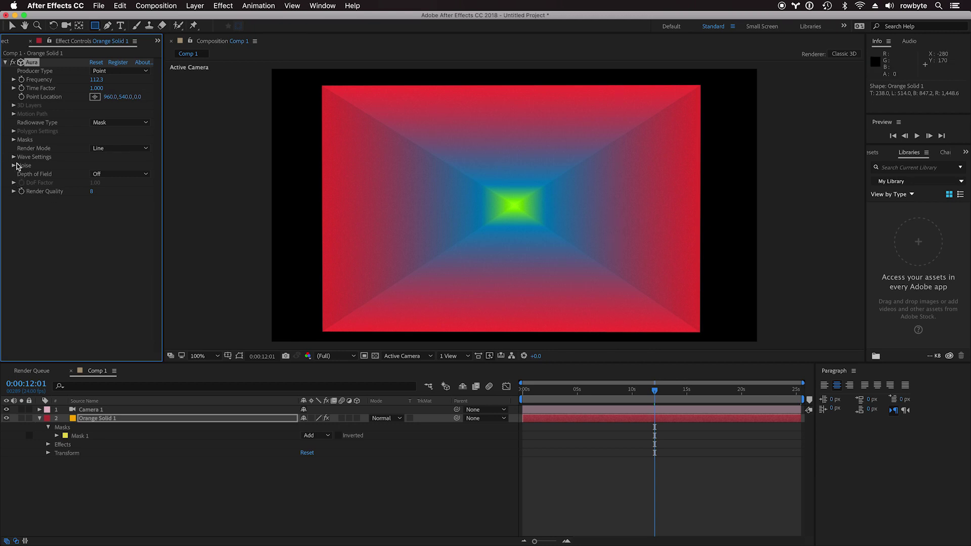
pyautogui.click(580, 389)
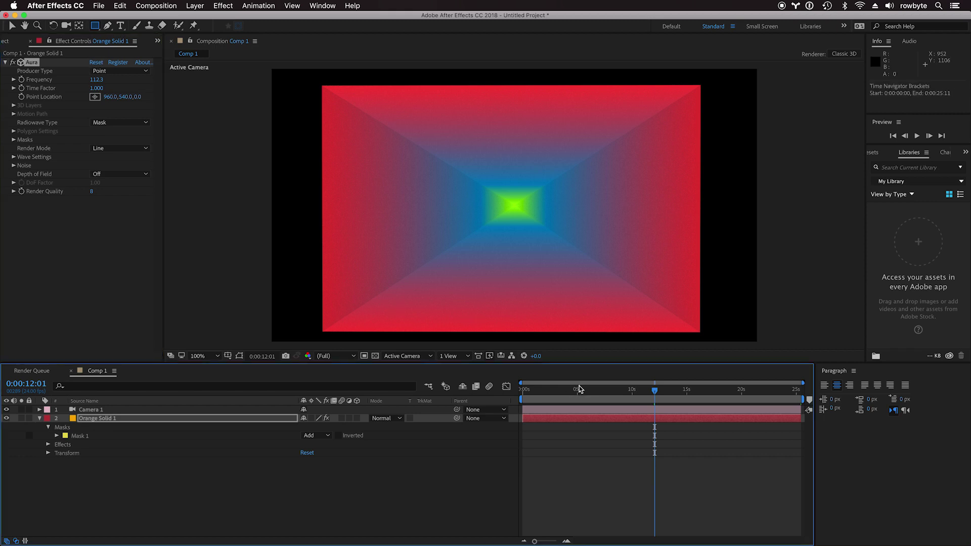
pyautogui.moveTo(580, 389); pyautogui.dragTo(662, 386)
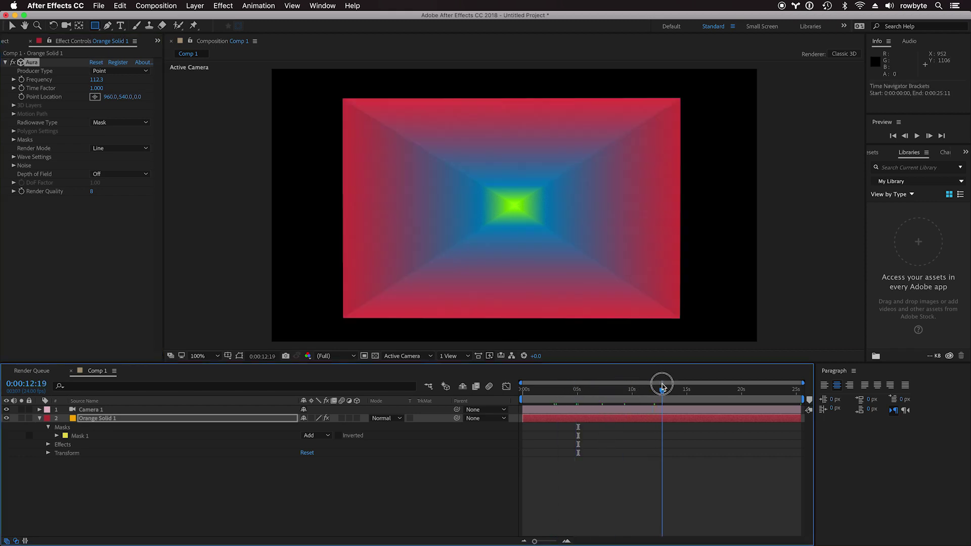
# Scrub Aura's Z Spin to 60.0 and preview the twisting spiral up to 8 seconds.
pyautogui.click(14, 157)
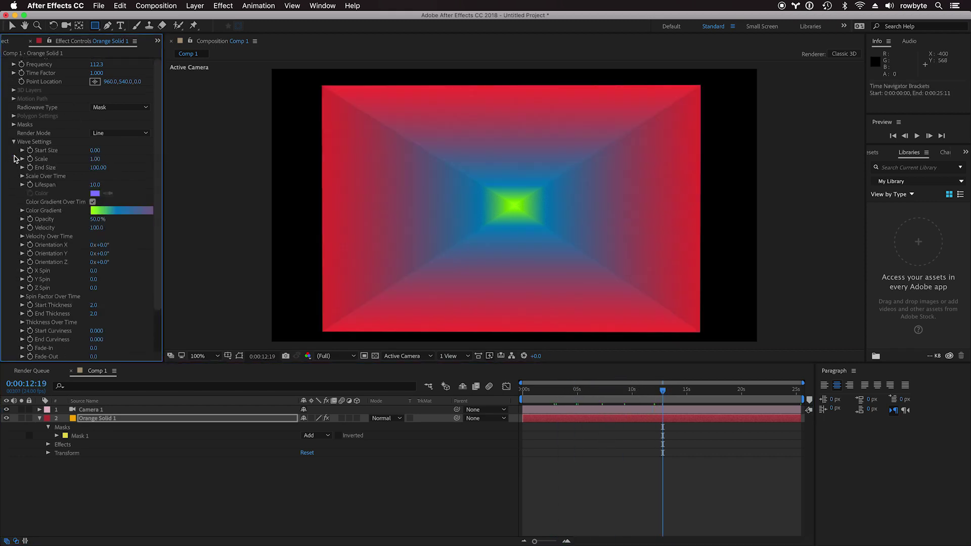
pyautogui.scroll(-1, 49, 98)
pyautogui.moveTo(93, 291); pyautogui.dragTo(123, 288)
pyautogui.moveTo(575, 388); pyautogui.dragTo(632, 389)
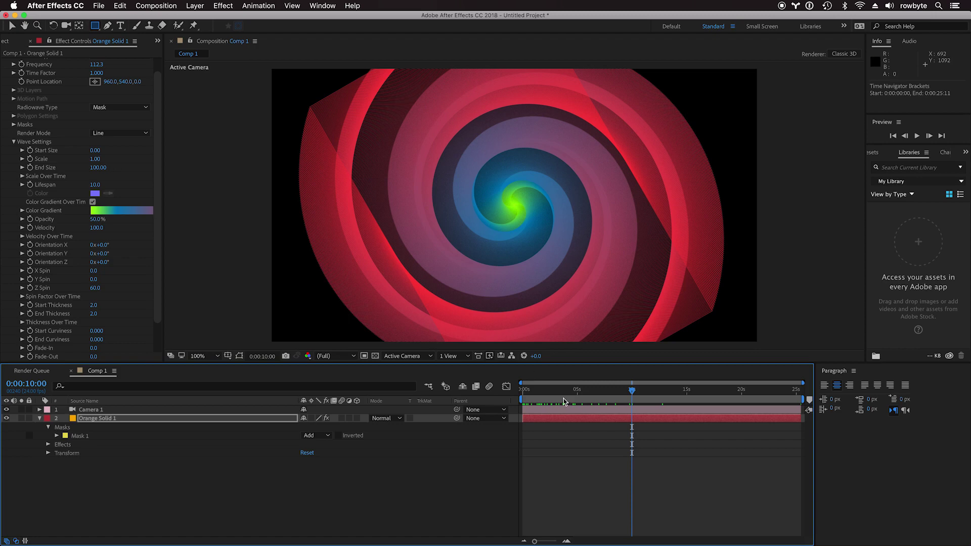
pyautogui.click(536, 390)
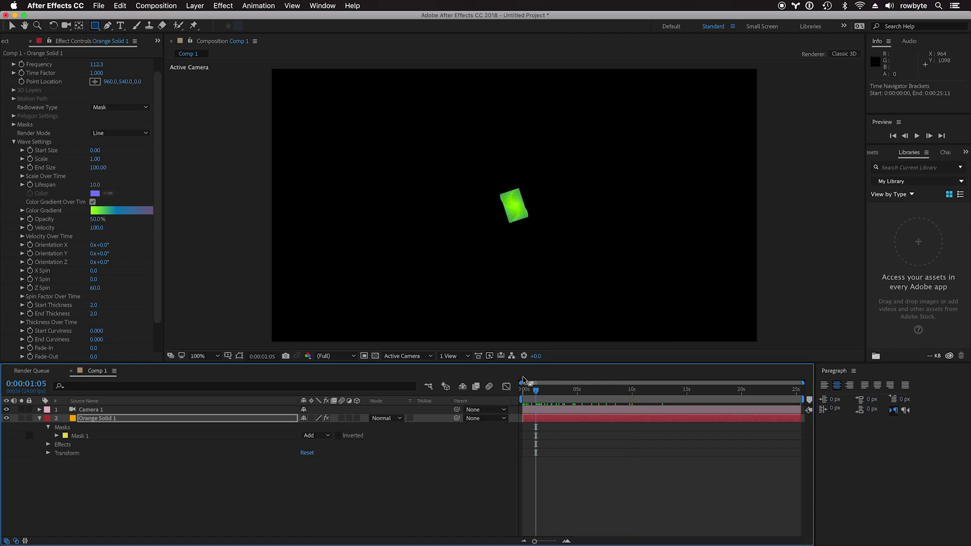
pyautogui.click(537, 392)
pyautogui.moveTo(537, 392); pyautogui.dragTo(637, 392)
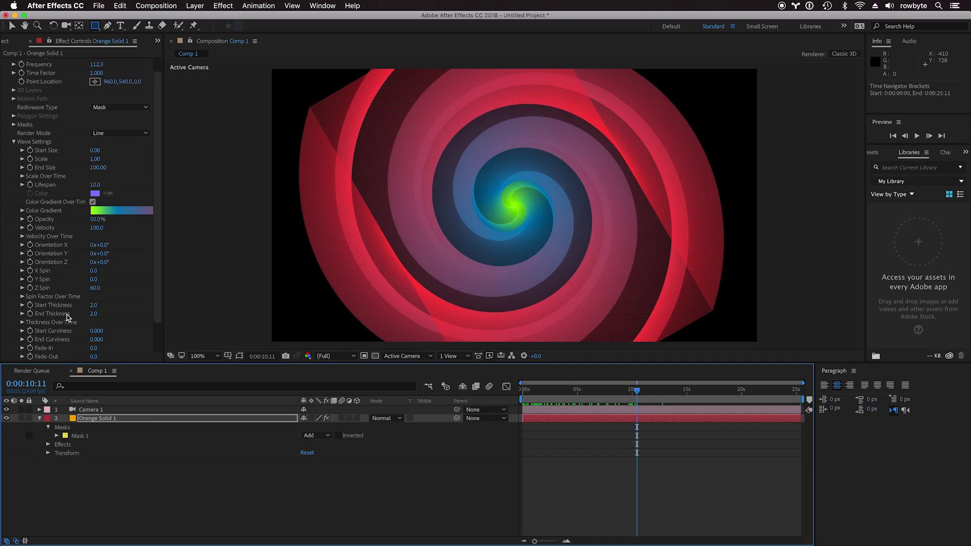
pyautogui.click(22, 211)
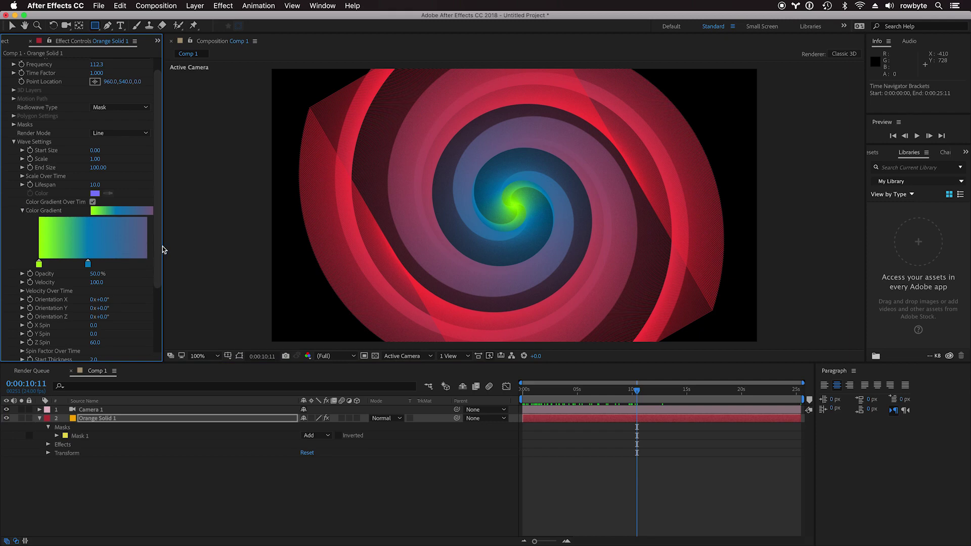
# Remove a grey stop so the Color Gradient runs green, blue, red, then preview around 9 seconds.
pyautogui.moveTo(162, 247); pyautogui.dragTo(264, 253)
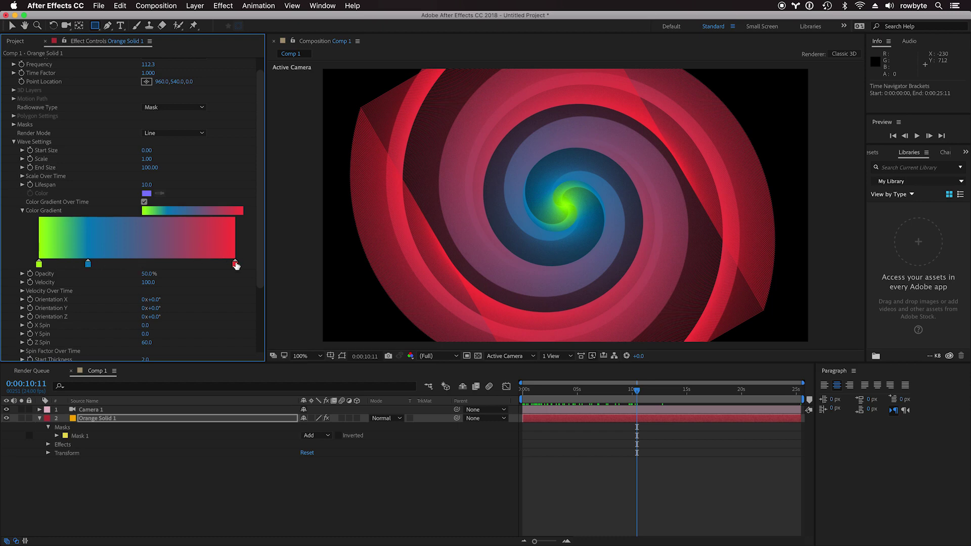
pyautogui.moveTo(151, 263); pyautogui.dragTo(171, 293)
pyautogui.click(23, 211)
pyautogui.scroll(-2, 81, 275)
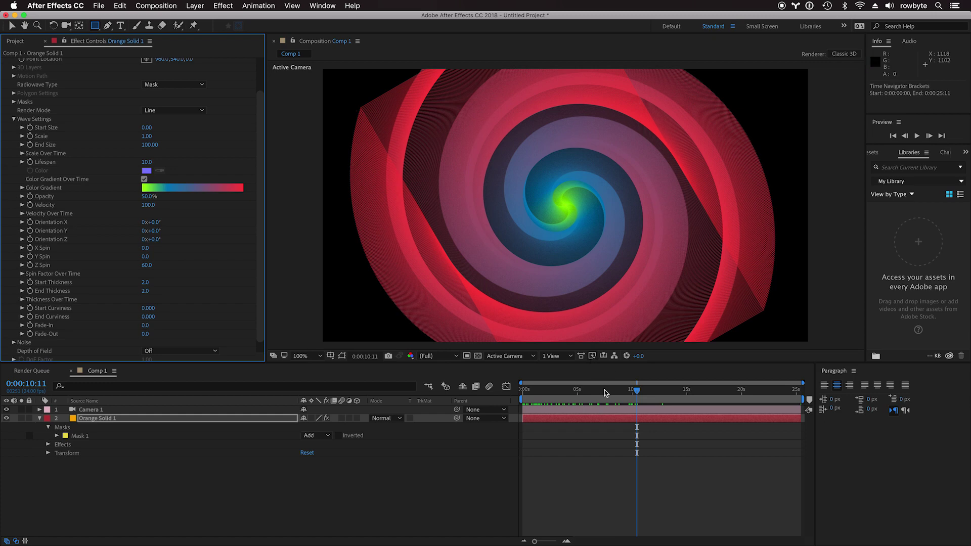
pyautogui.moveTo(605, 390); pyautogui.dragTo(628, 390)
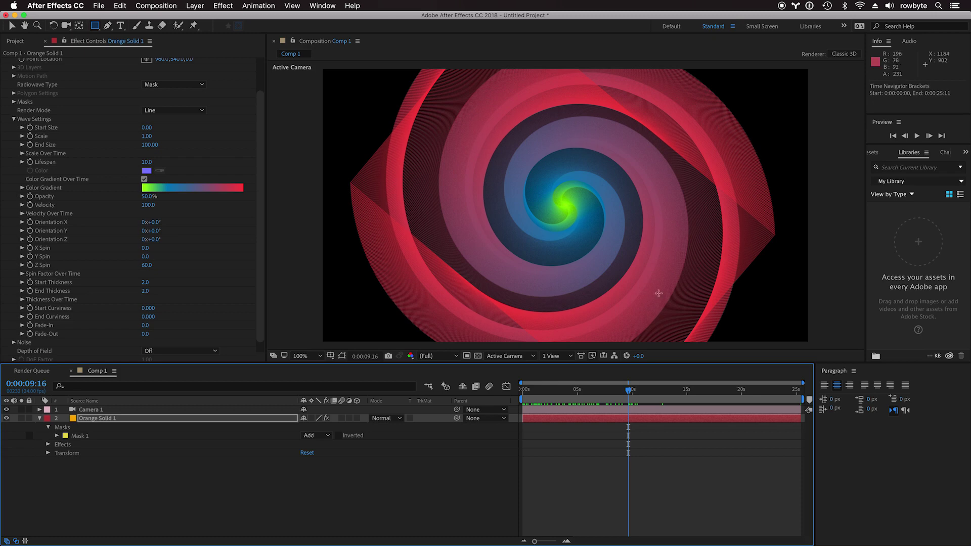
# Set Fade-In to 8.0 and Fade-Out to 4.0, then inspect the spiral at 200% zoom.
pyautogui.moveTo(145, 326); pyautogui.dragTo(149, 336)
pyautogui.click(147, 335)
pyautogui.moveTo(628, 391); pyautogui.dragTo(656, 389)
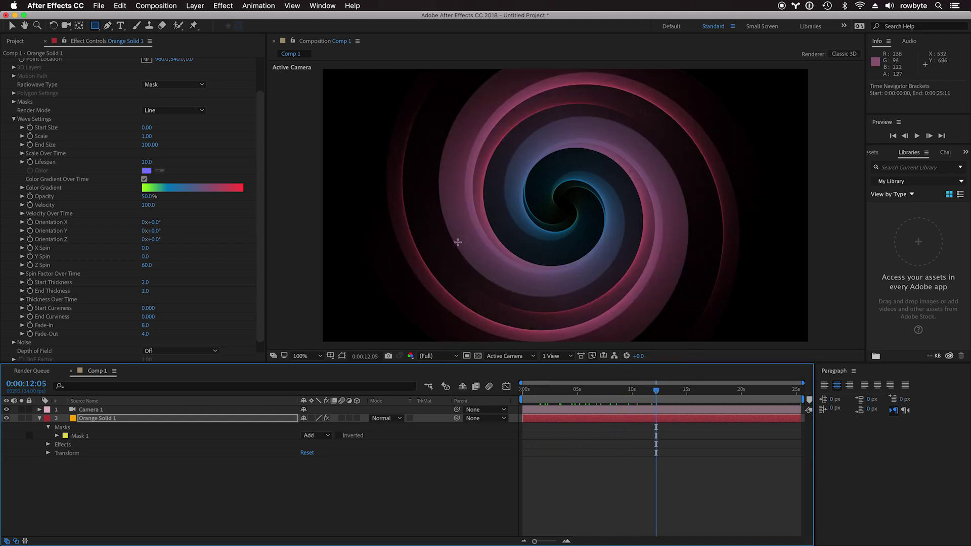
pyautogui.scroll(3, 229, 243)
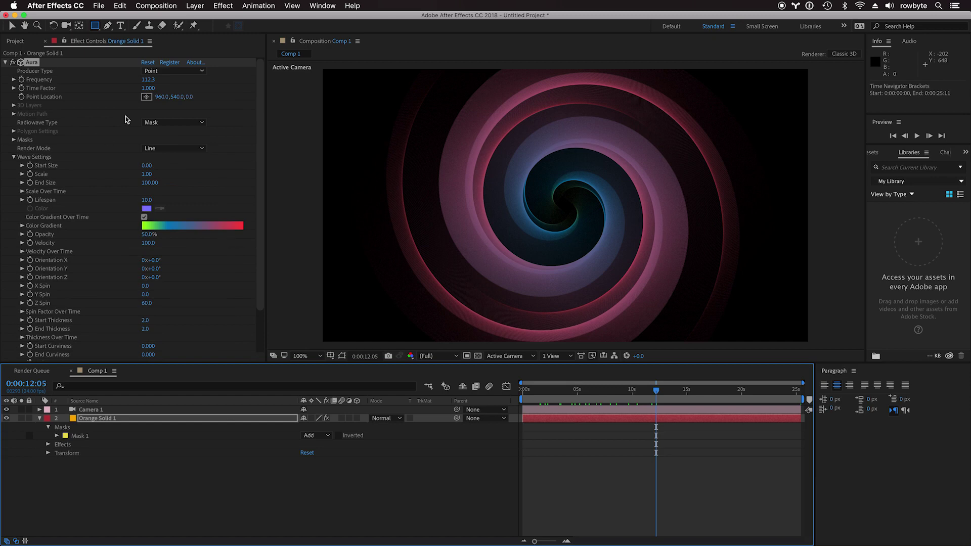
pyautogui.press('.')
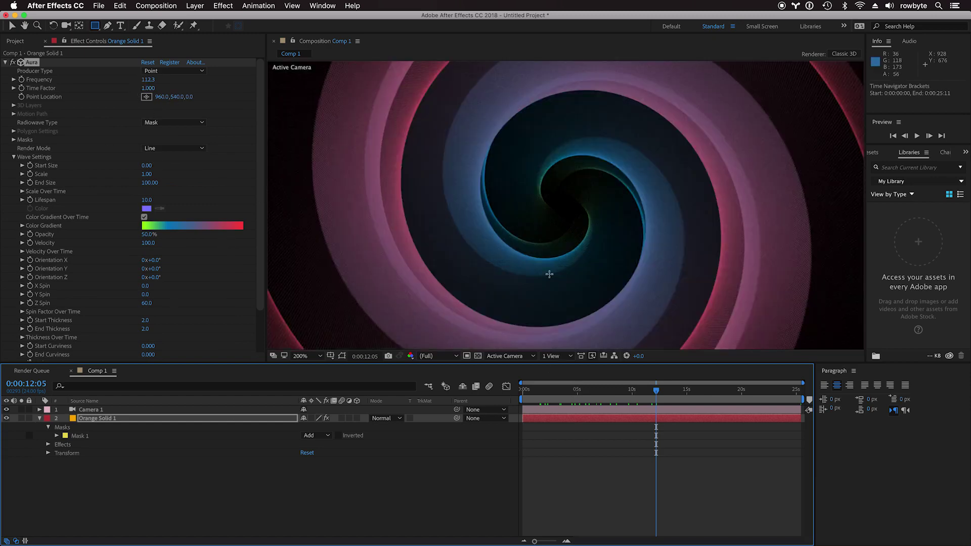
pyautogui.press(',')
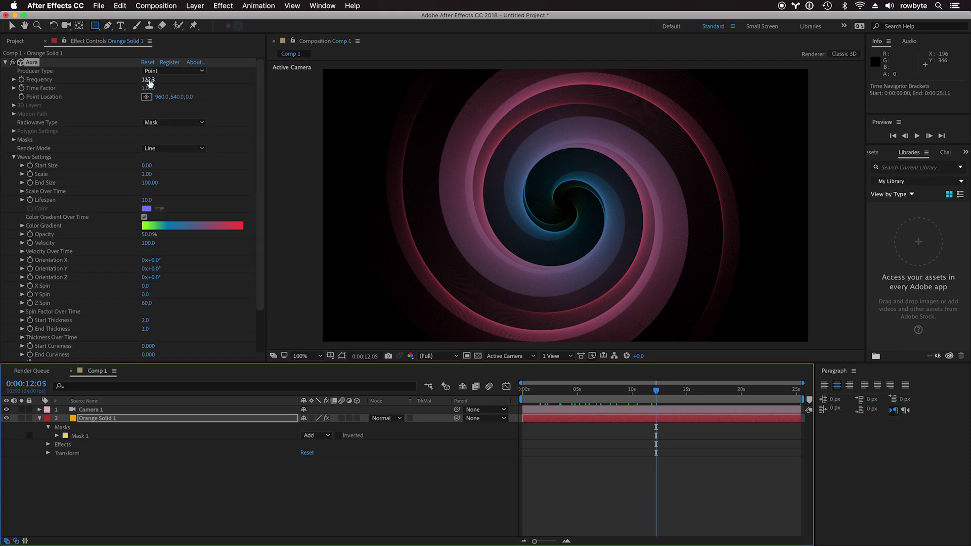
# Lower the Aura Frequency to exactly 20.
pyautogui.moveTo(150, 81); pyautogui.dragTo(46, 88)
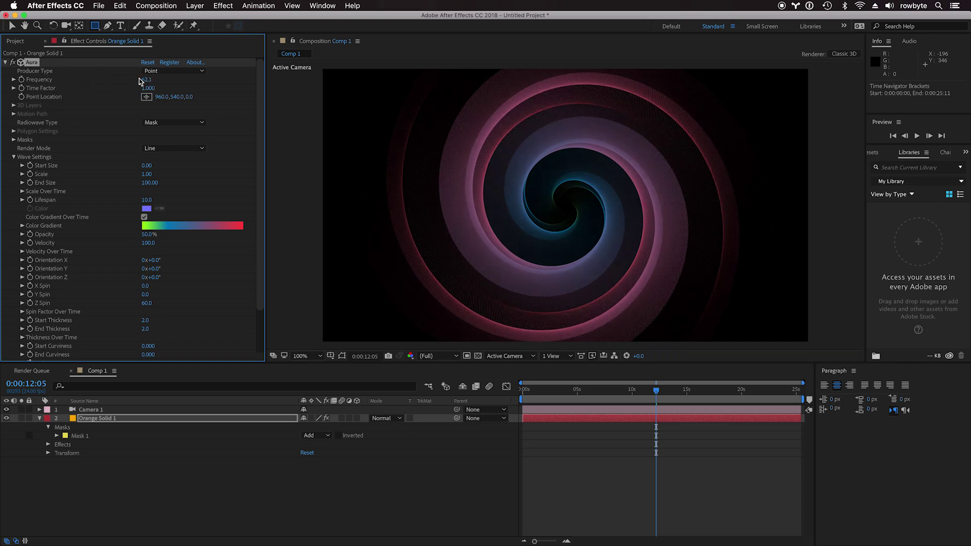
pyautogui.moveTo(141, 82); pyautogui.dragTo(69, 87)
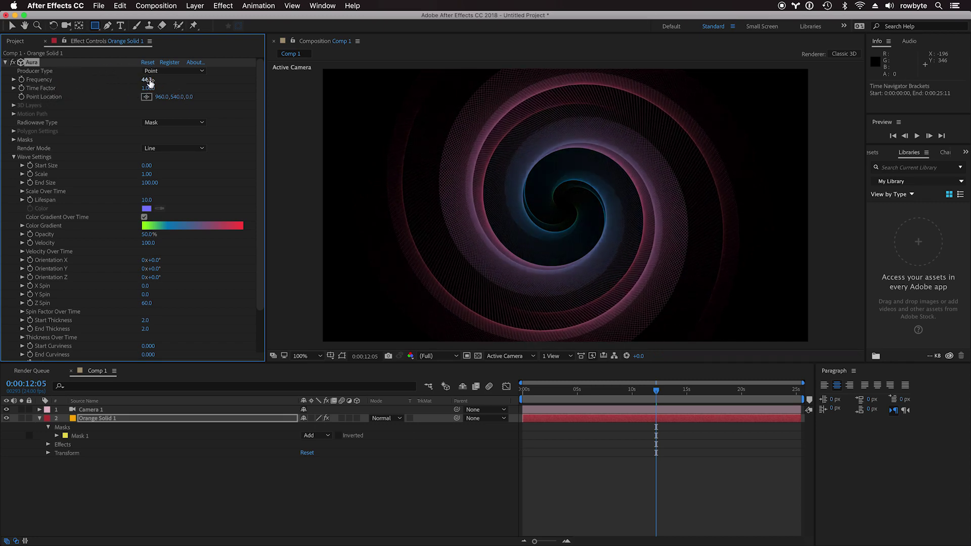
pyautogui.moveTo(150, 83); pyautogui.dragTo(71, 90)
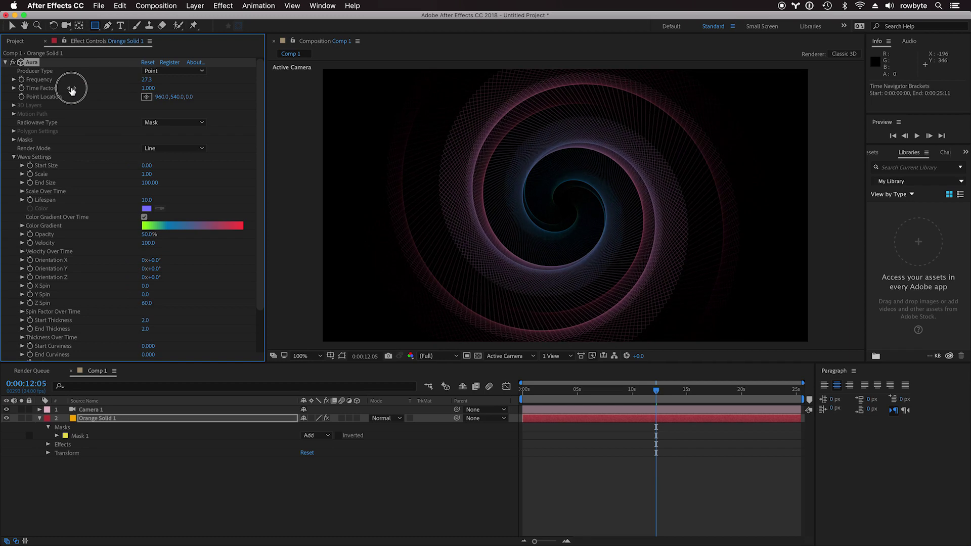
pyautogui.click(147, 79)
pyautogui.write('20')
pyautogui.press('Return')
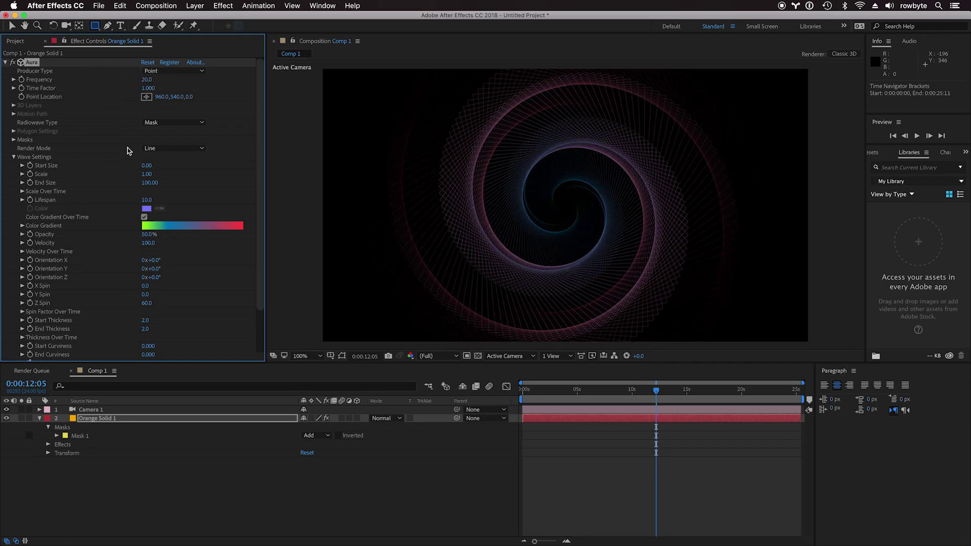
# Try a thicker End Thickness of 14, then restore it to 2.
pyautogui.scroll(-1, 161, 272)
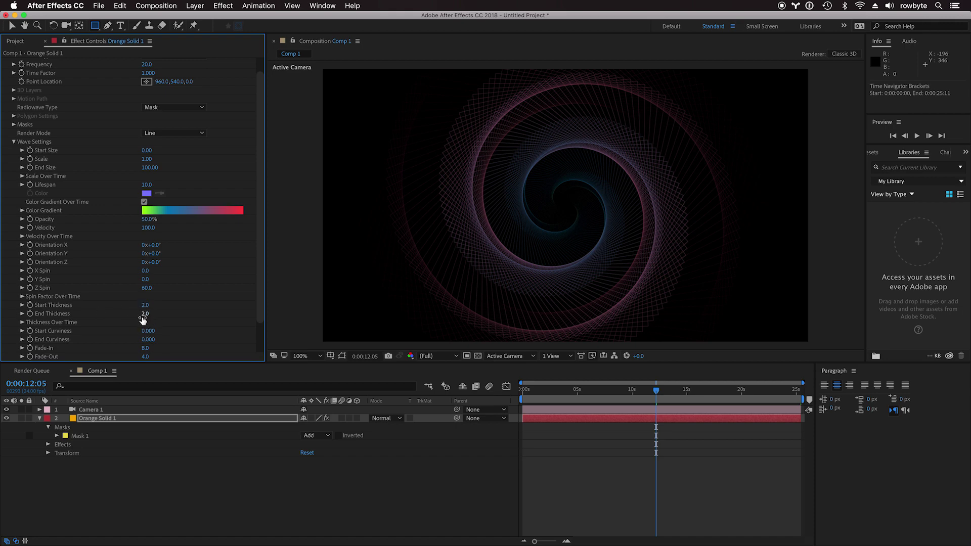
pyautogui.moveTo(147, 314); pyautogui.dragTo(182, 316)
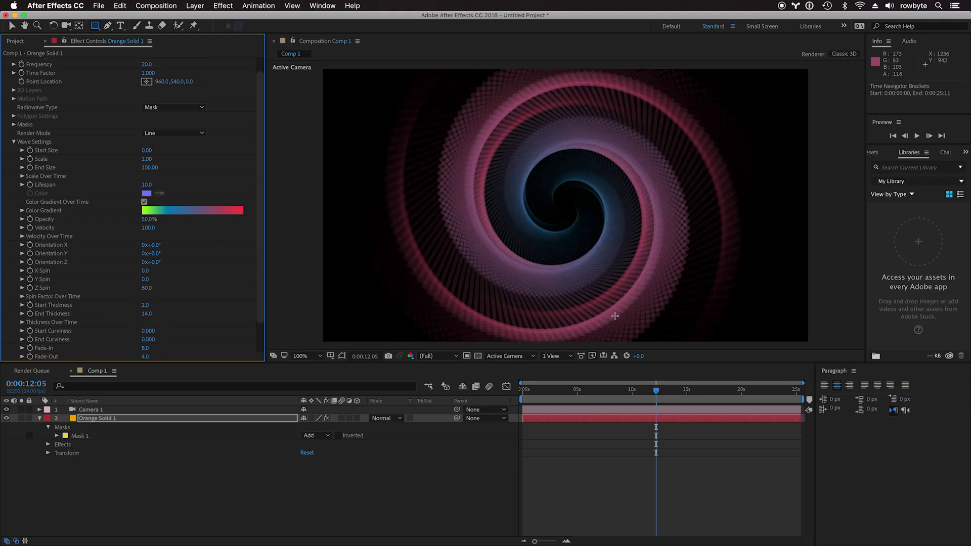
pyautogui.click(143, 314)
pyautogui.write('2')
pyautogui.press('Return')
pyautogui.scroll(-3, 183, 311)
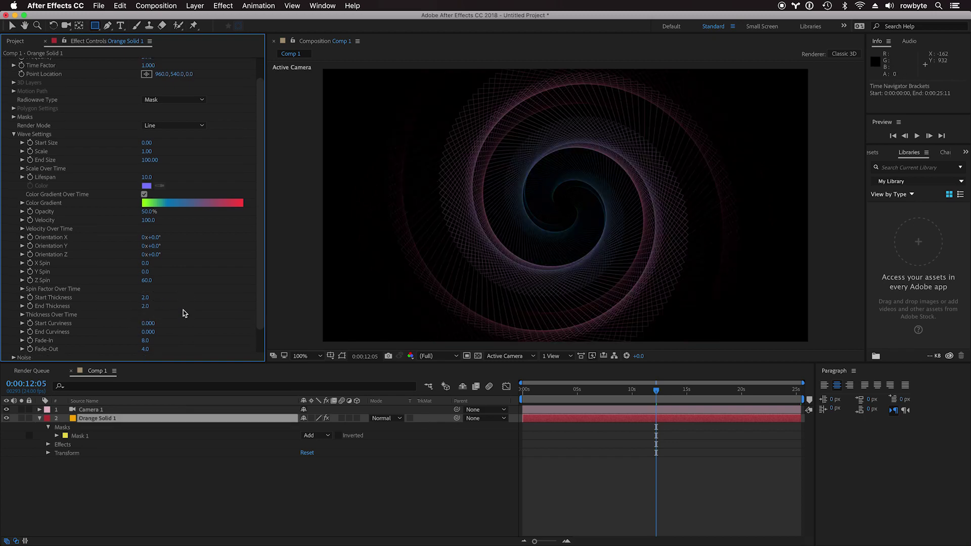
pyautogui.scroll(5, 176, 304)
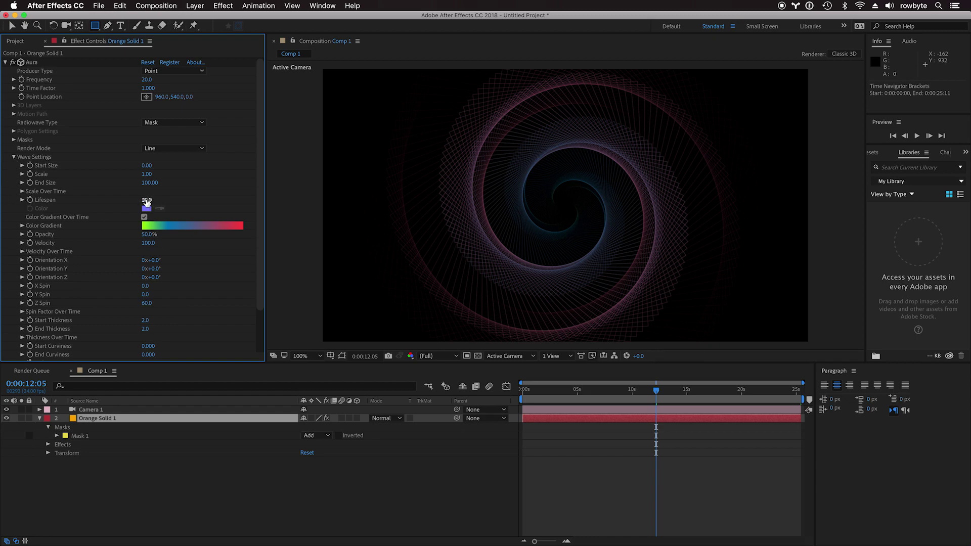
pyautogui.click(581, 390)
pyautogui.moveTo(582, 392)
pyautogui.mouseDown()
pyautogui.moveTo(560, 391)
pyautogui.moveTo(597, 395)
pyautogui.mouseUp()
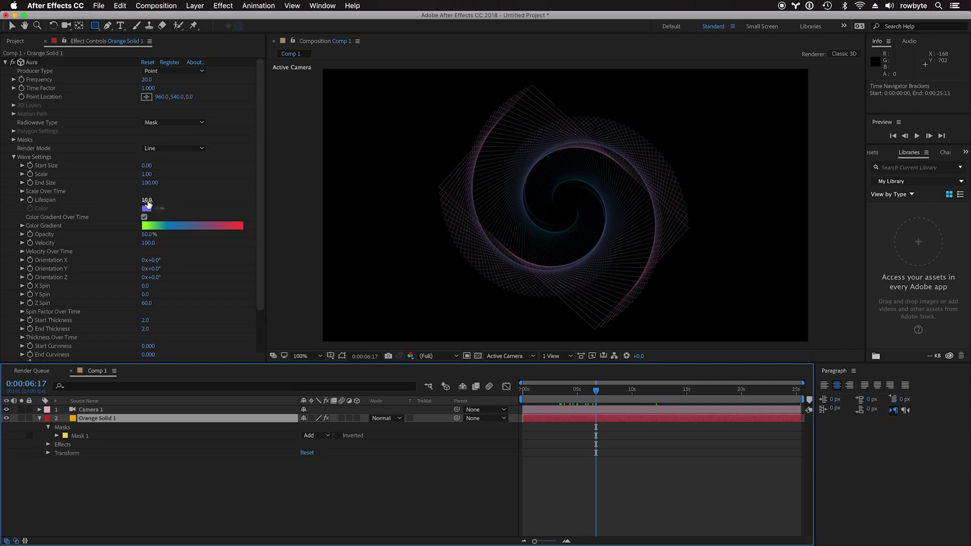
pyautogui.moveTo(147, 202); pyautogui.dragTo(167, 201)
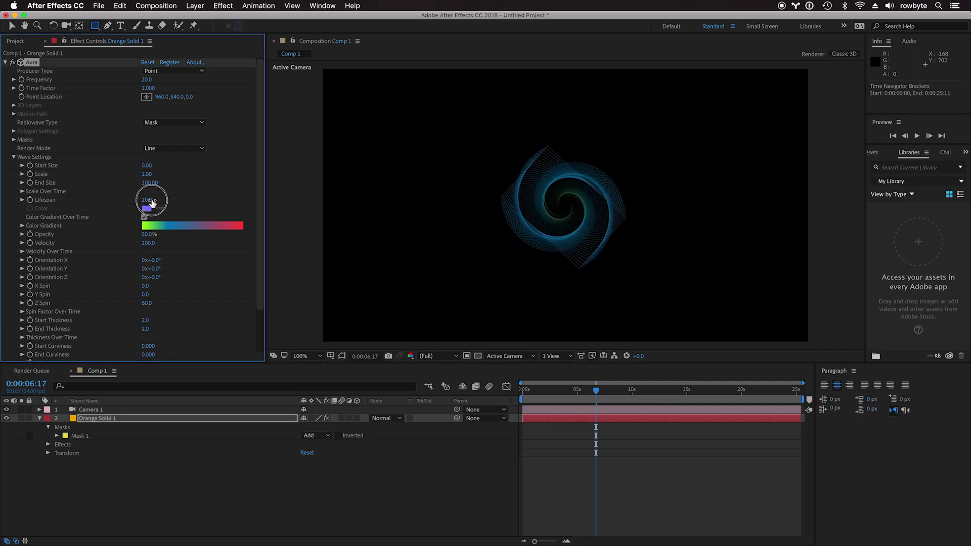
pyautogui.moveTo(596, 395)
pyautogui.mouseDown()
pyautogui.moveTo(735, 393)
pyautogui.moveTo(600, 394)
pyautogui.mouseUp()
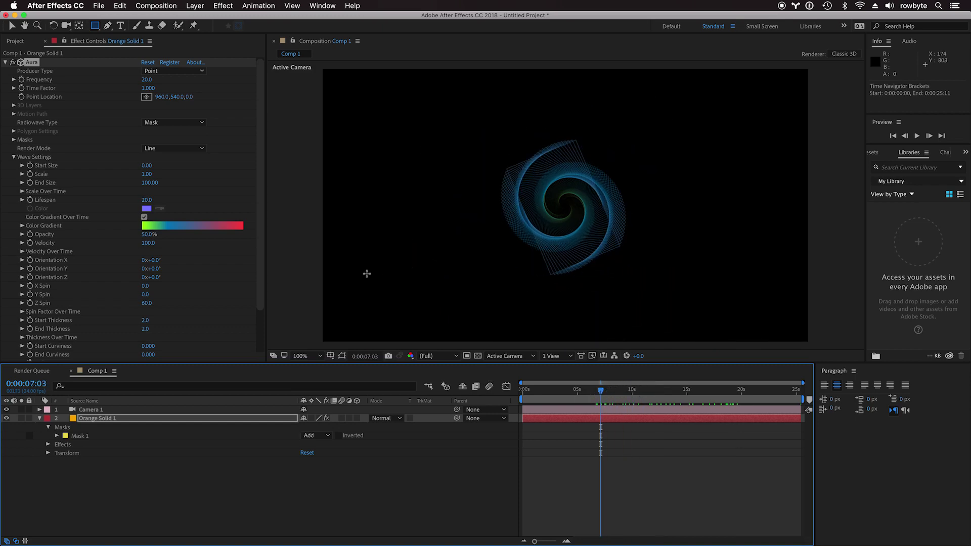
pyautogui.click(146, 200)
pyautogui.write('1')
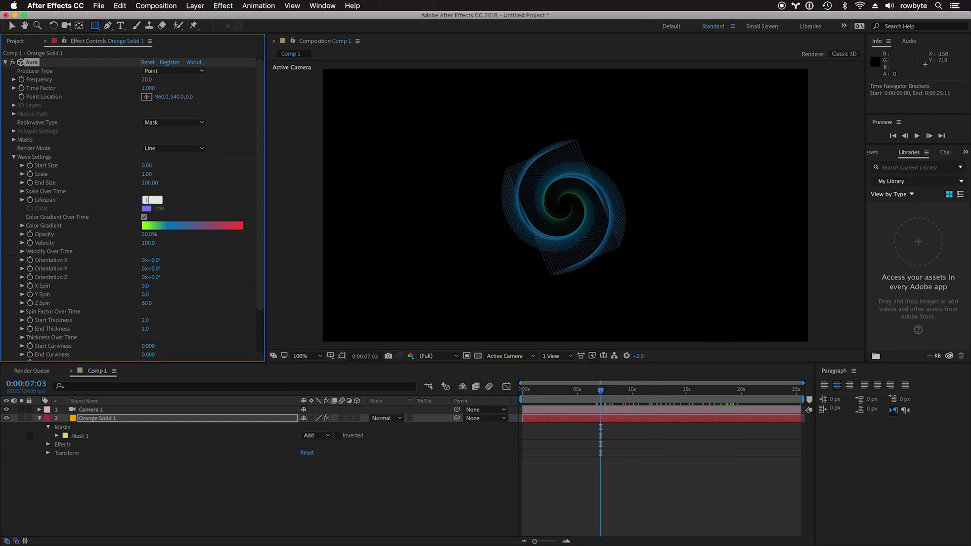
pyautogui.write('0')
pyautogui.press('Return')
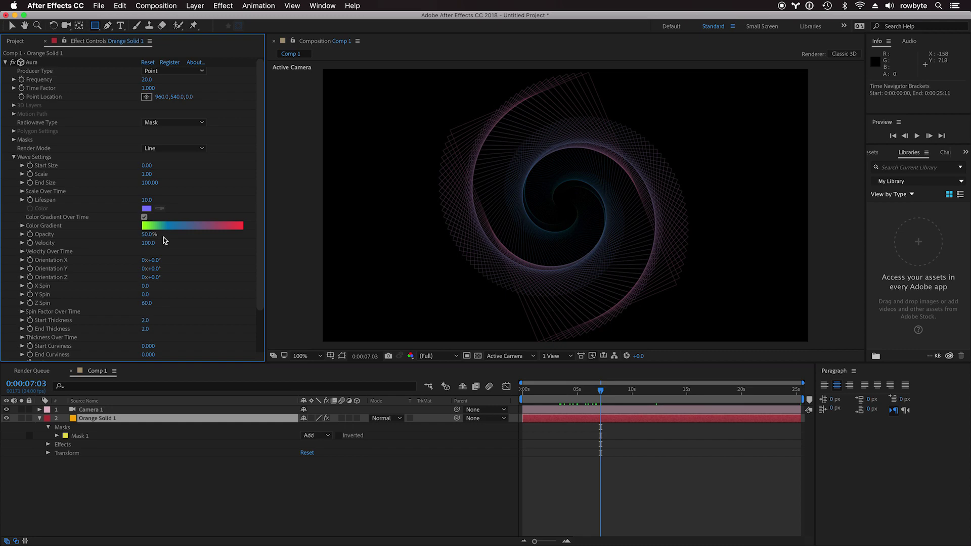
# Try a higher wave Velocity while previewing, then set Velocity back to 100.
pyautogui.moveTo(147, 245); pyautogui.dragTo(164, 246)
pyautogui.moveTo(541, 391); pyautogui.dragTo(615, 391)
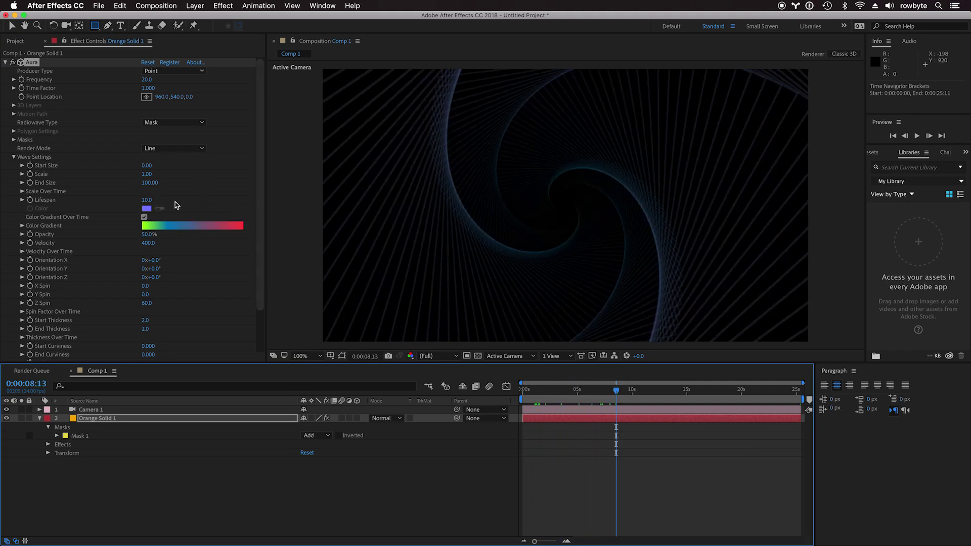
pyautogui.moveTo(599, 386)
pyautogui.mouseDown()
pyautogui.moveTo(560, 391)
pyautogui.moveTo(611, 391)
pyautogui.mouseUp()
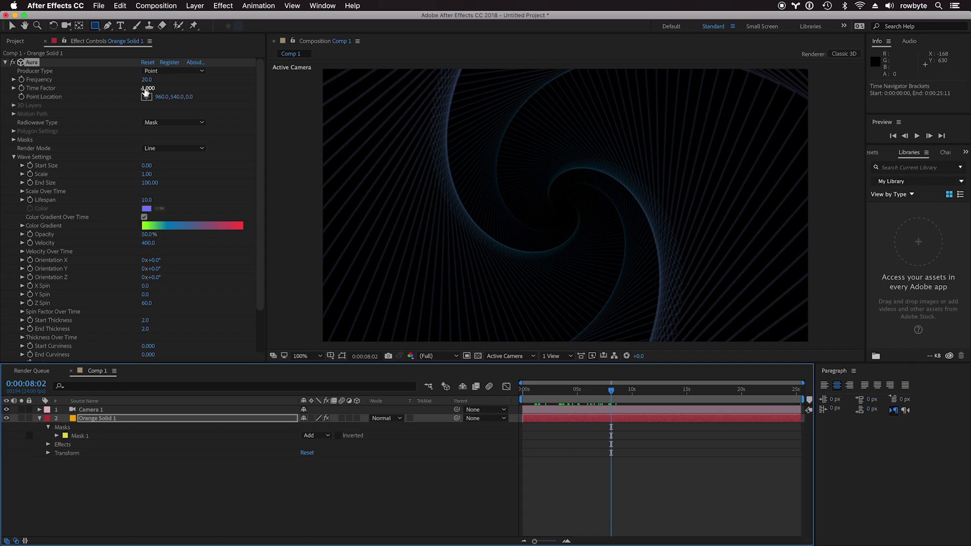
pyautogui.moveTo(550, 391)
pyautogui.mouseDown()
pyautogui.moveTo(527, 390)
pyautogui.moveTo(559, 390)
pyautogui.mouseUp()
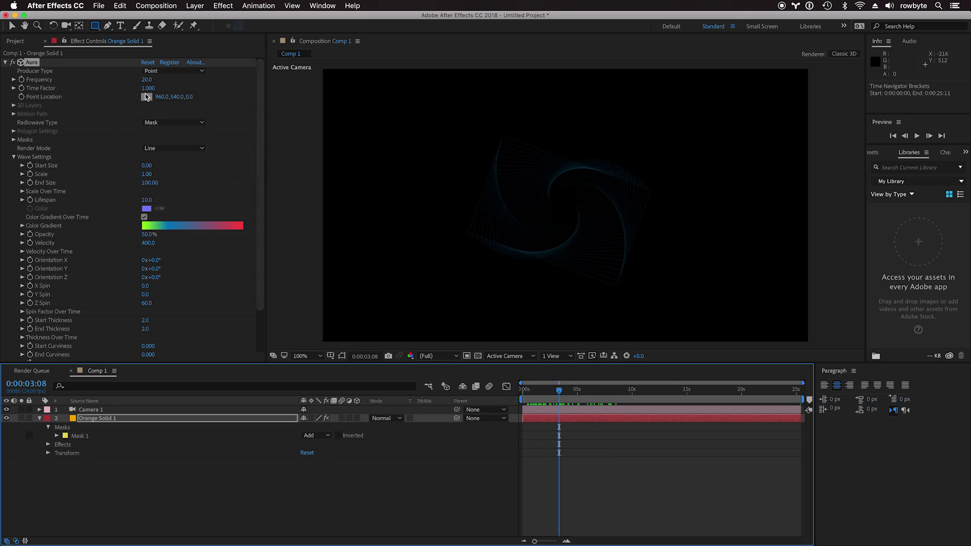
pyautogui.click(149, 243)
pyautogui.write('100')
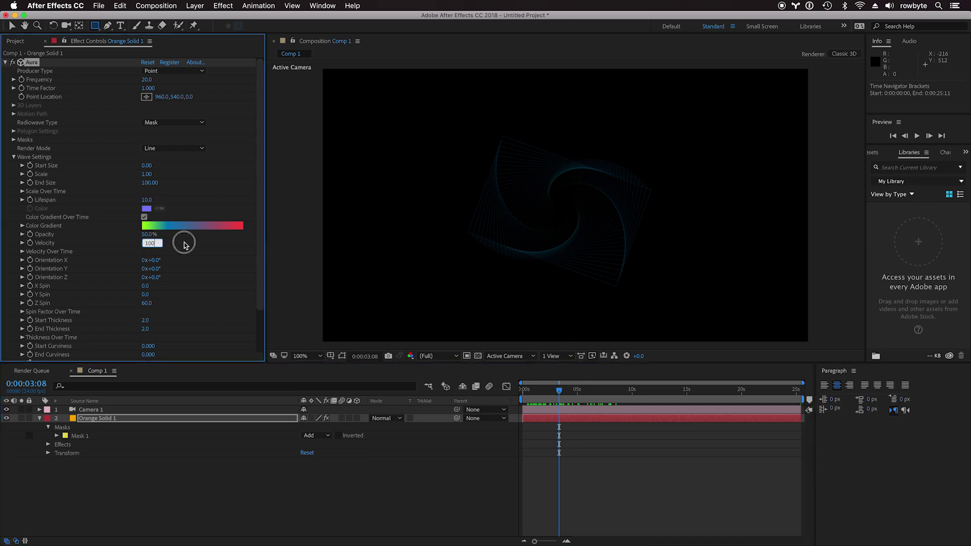
pyautogui.press('Return')
# Try an Aura Time Factor of 2 after previewing a later frame of the spiral.
pyautogui.moveTo(559, 393); pyautogui.dragTo(587, 390)
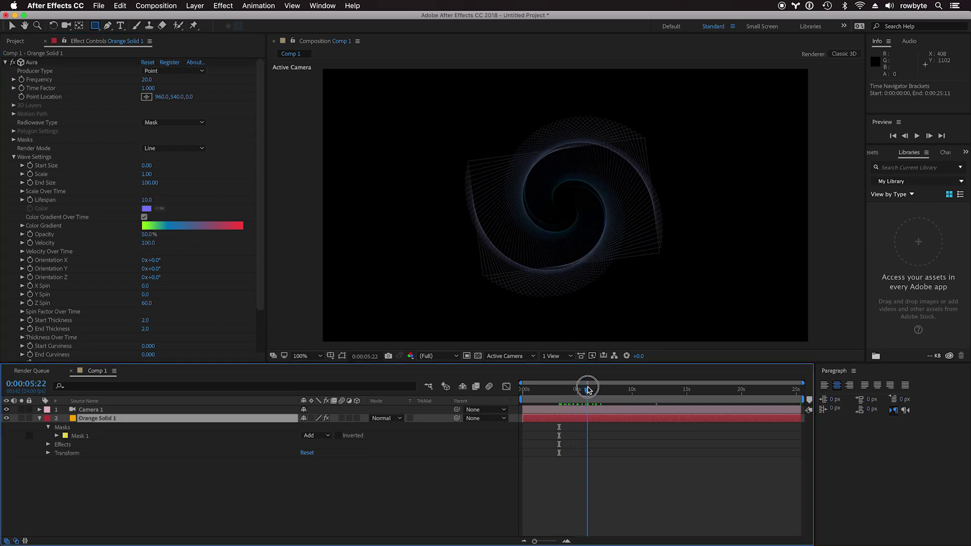
pyautogui.moveTo(147, 89); pyautogui.dragTo(178, 89)
pyautogui.click(148, 88)
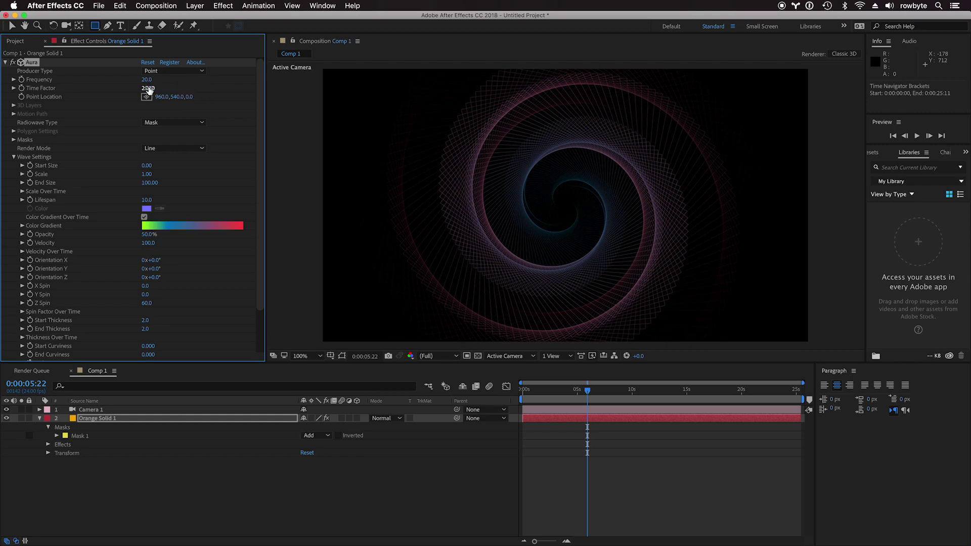
pyautogui.write('2')
pyautogui.press('Return')
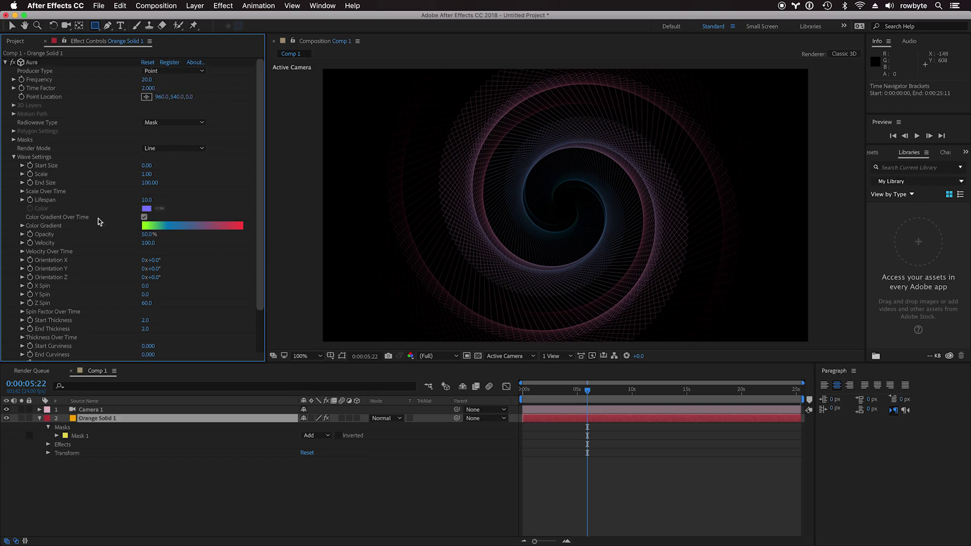
# Change the Time Factor to 0.5 and scrub the timeline to preview the slower spiral.
pyautogui.moveTo(547, 392); pyautogui.dragTo(570, 390)
pyautogui.click(151, 89)
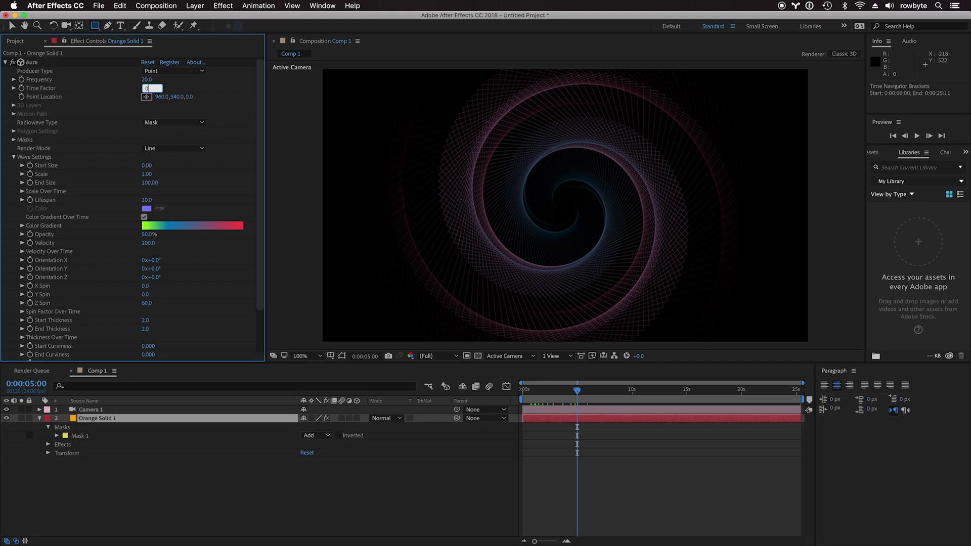
pyautogui.write('0.5')
pyautogui.press('Return')
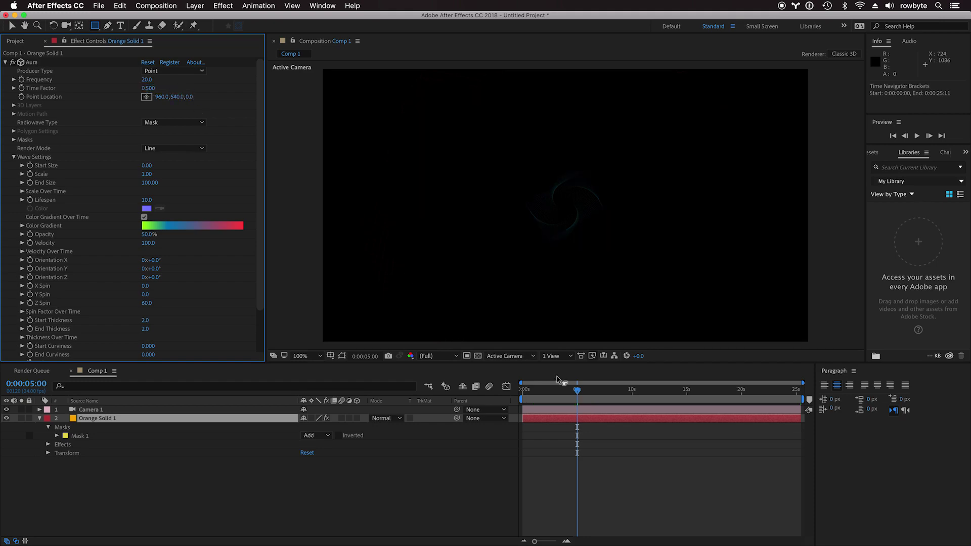
pyautogui.moveTo(576, 394); pyautogui.dragTo(661, 390)
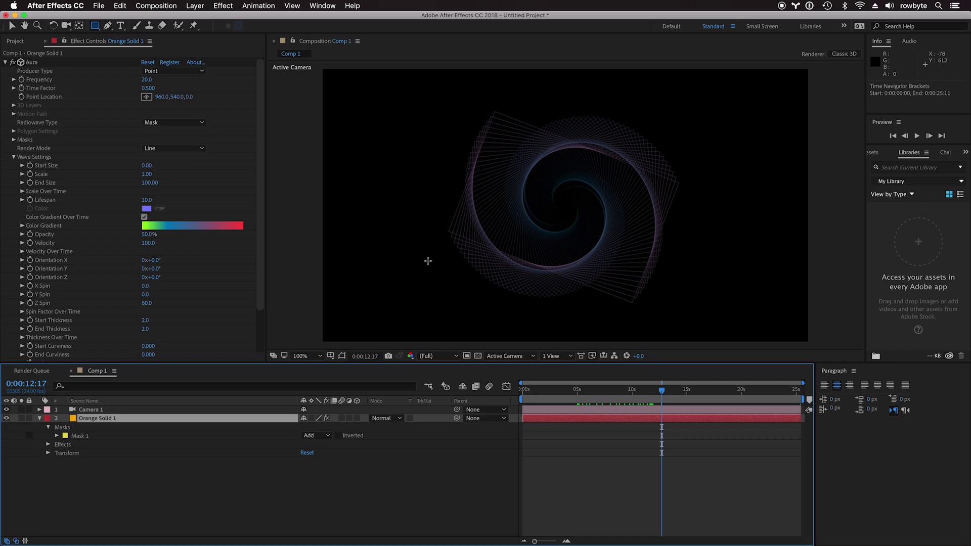
pyautogui.moveTo(611, 392)
pyautogui.mouseDown()
pyautogui.moveTo(566, 395)
pyautogui.moveTo(619, 393)
pyautogui.mouseUp()
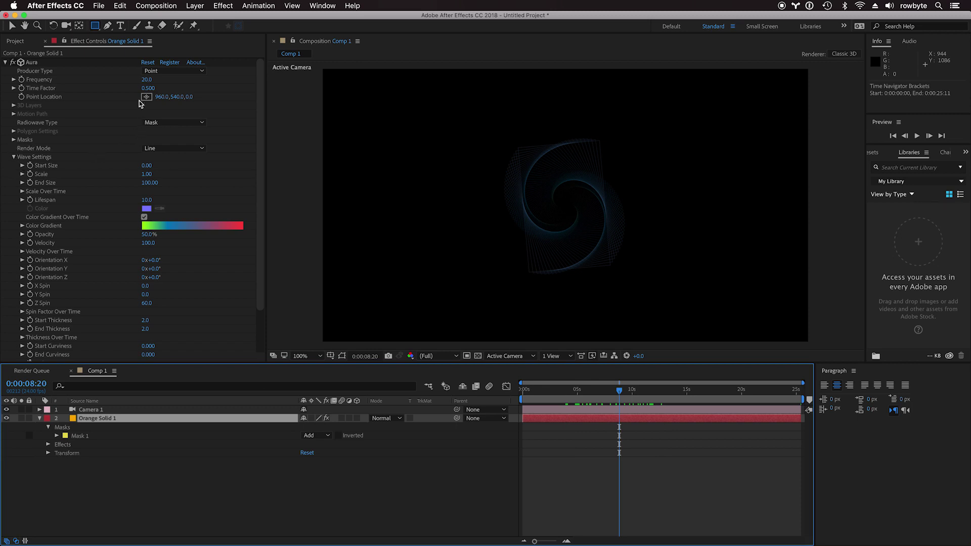
# Scrub Aura Frequency up to 63.1, preview around 0:00:19:13, and collapse Wave Settings.
pyautogui.click(155, 82)
pyautogui.moveTo(154, 82); pyautogui.dragTo(399, 123)
pyautogui.click(701, 391)
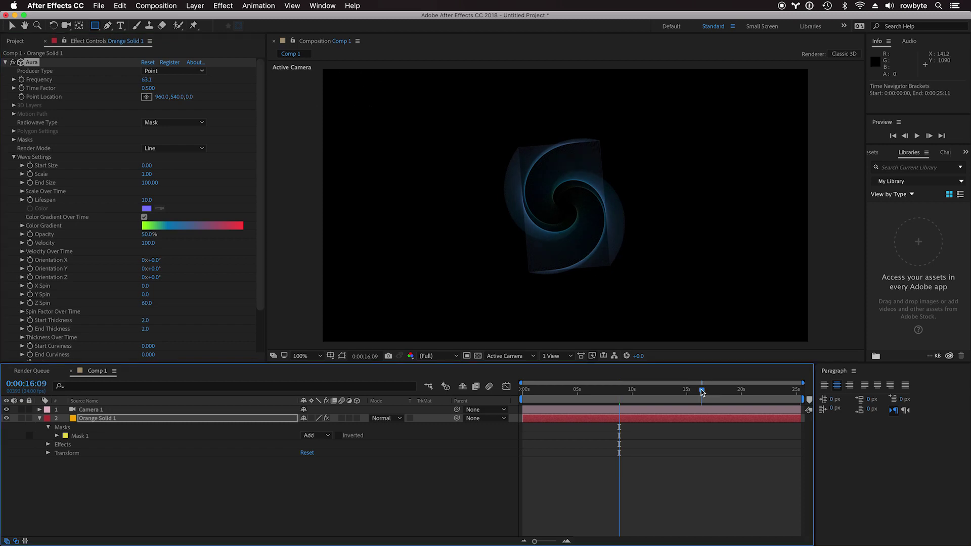
pyautogui.moveTo(701, 391); pyautogui.dragTo(737, 391)
pyautogui.scroll(-3, 55, 280)
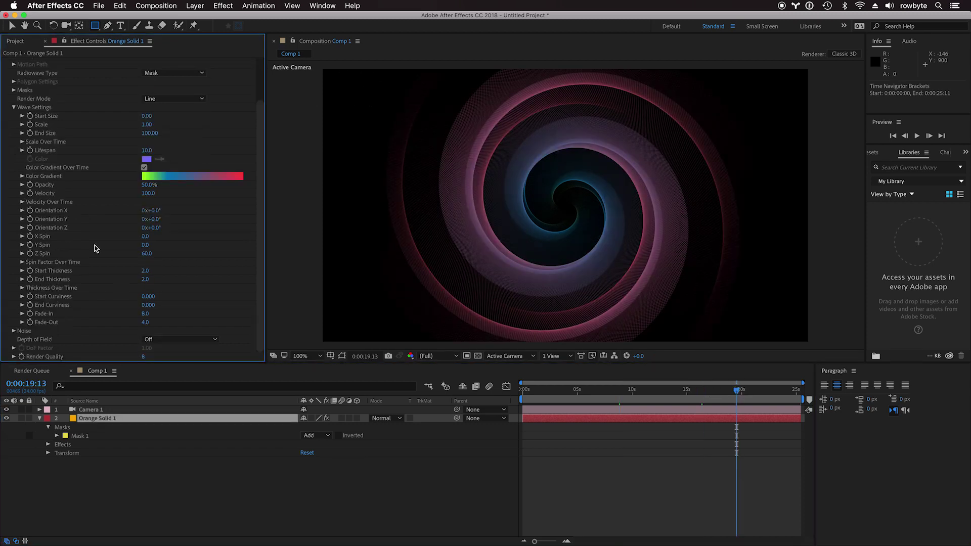
pyautogui.scroll(3, 73, 214)
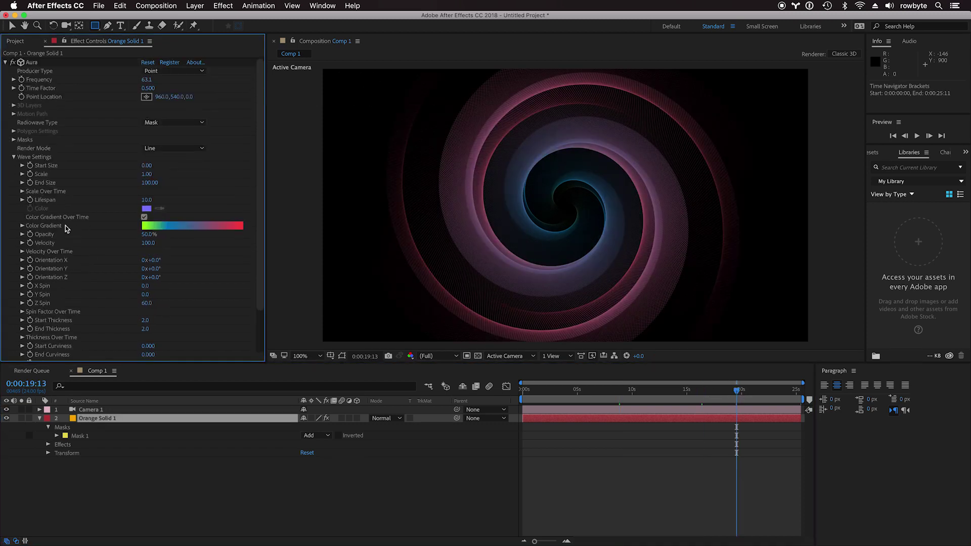
pyautogui.click(13, 158)
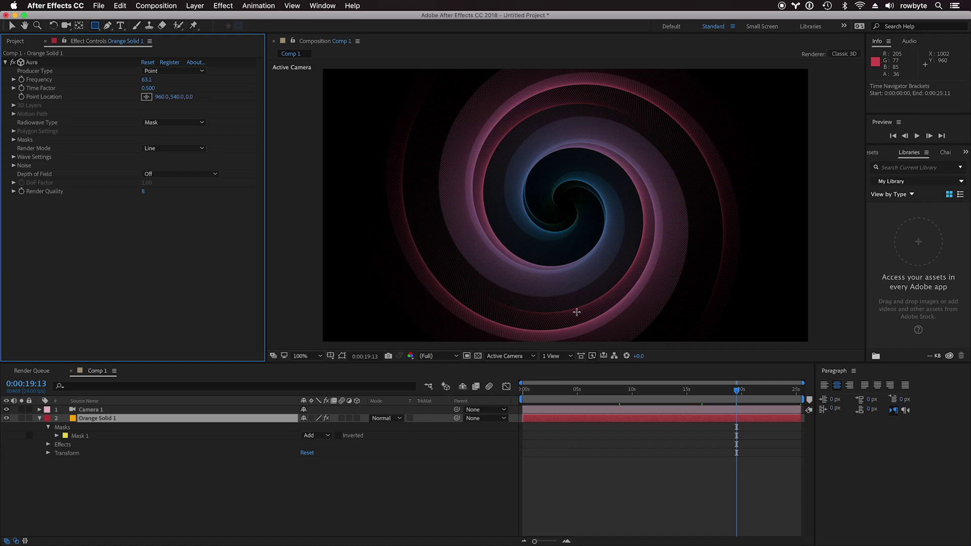
pyautogui.click(644, 394)
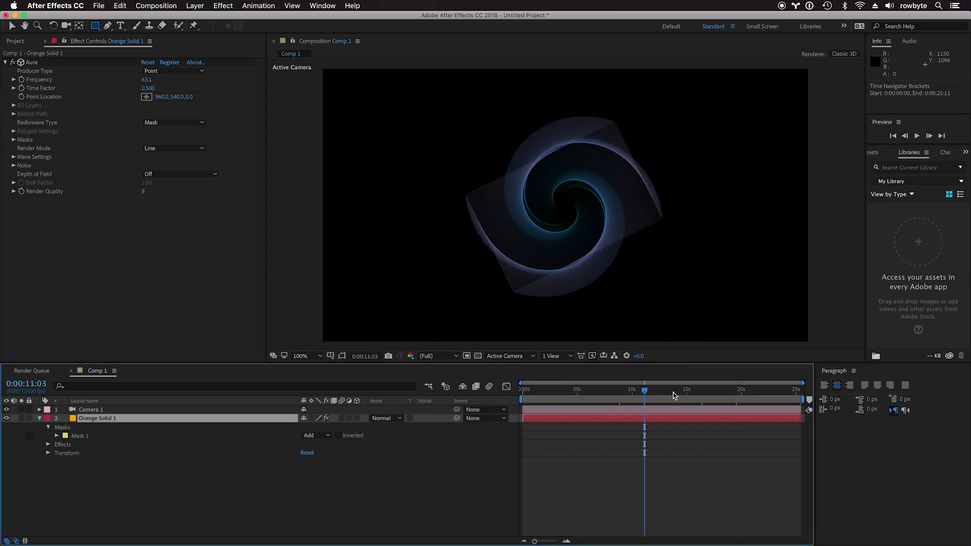
pyautogui.moveTo(674, 394); pyautogui.dragTo(747, 397)
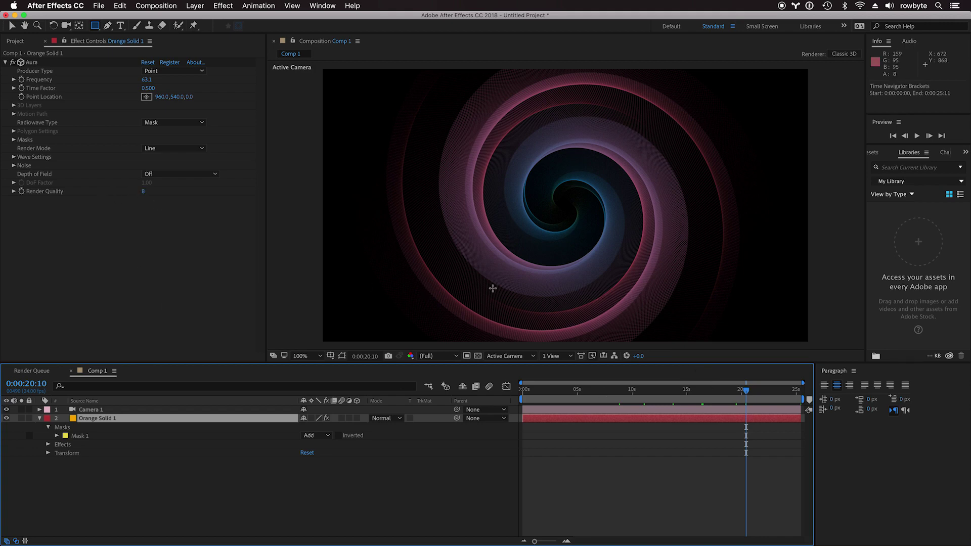
pyautogui.moveTo(656, 390); pyautogui.dragTo(702, 392)
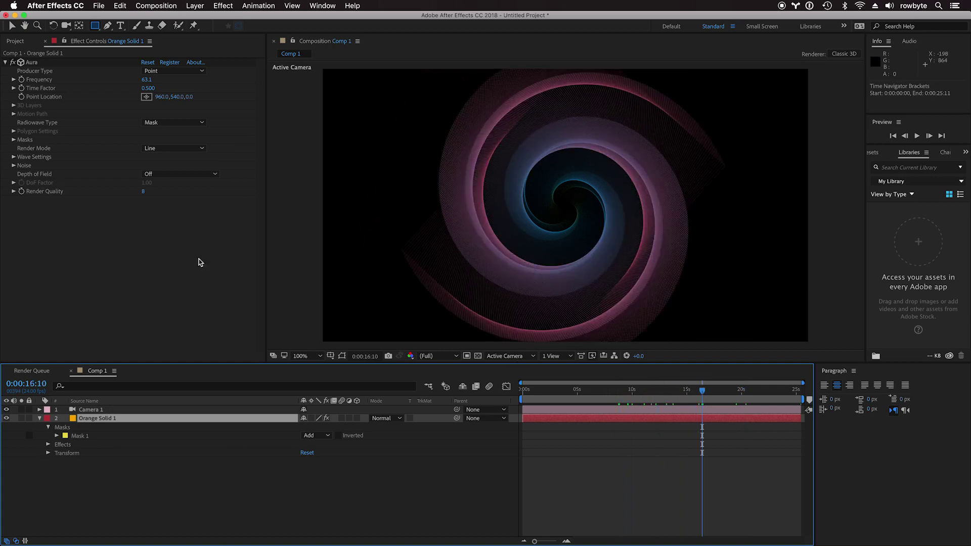
pyautogui.click(143, 192)
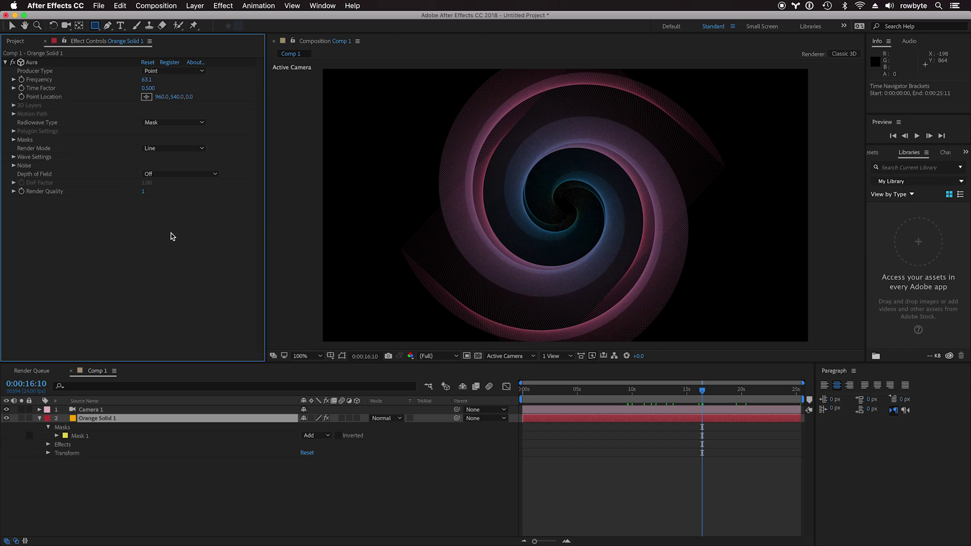
pyautogui.click(144, 191)
pyautogui.write('00')
pyautogui.press('Return')
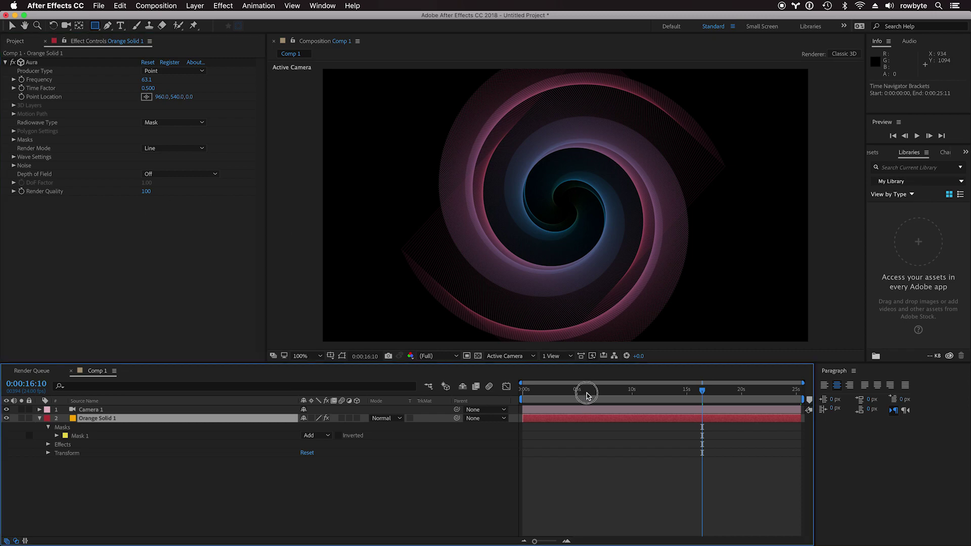
pyautogui.moveTo(581, 390); pyautogui.dragTo(621, 395)
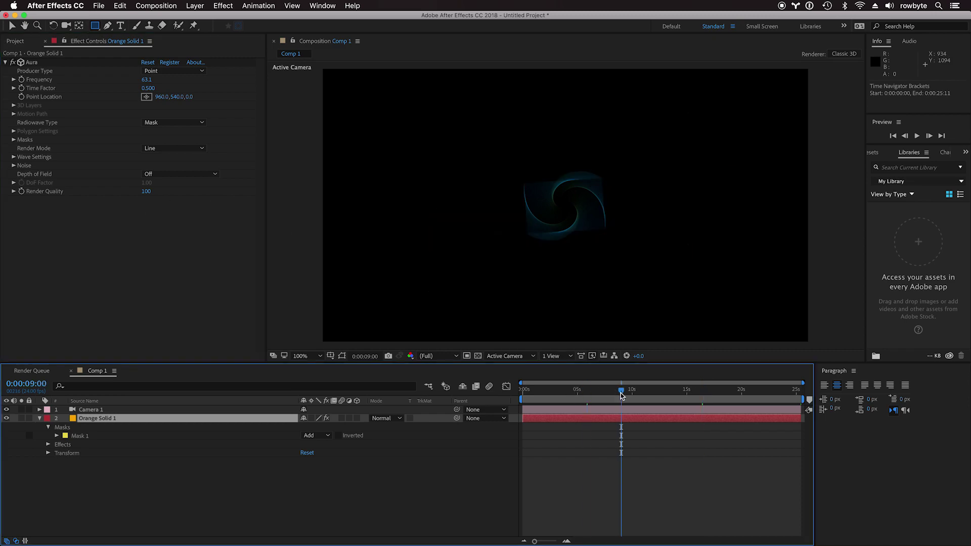
pyautogui.click(146, 191)
pyautogui.write('8')
pyautogui.click(162, 229)
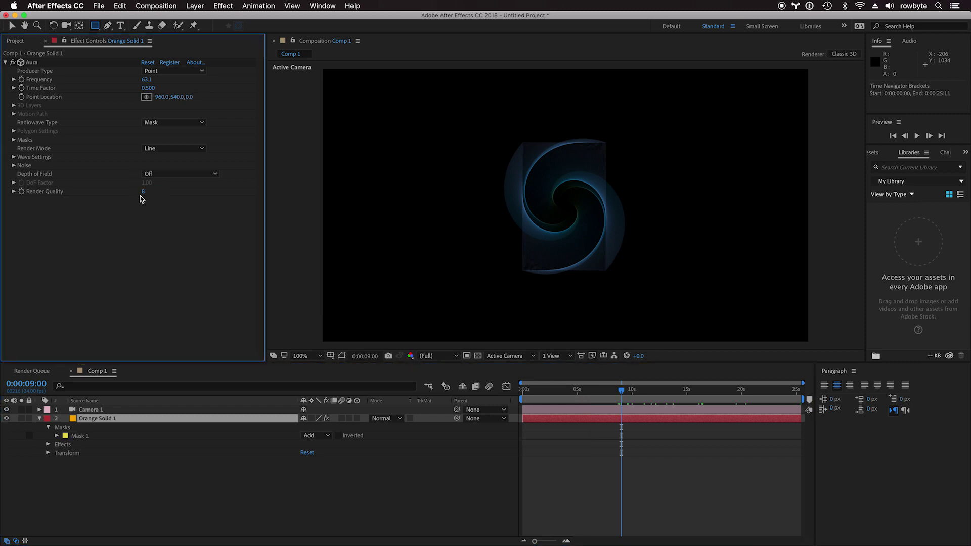
pyautogui.moveTo(631, 395); pyautogui.dragTo(686, 395)
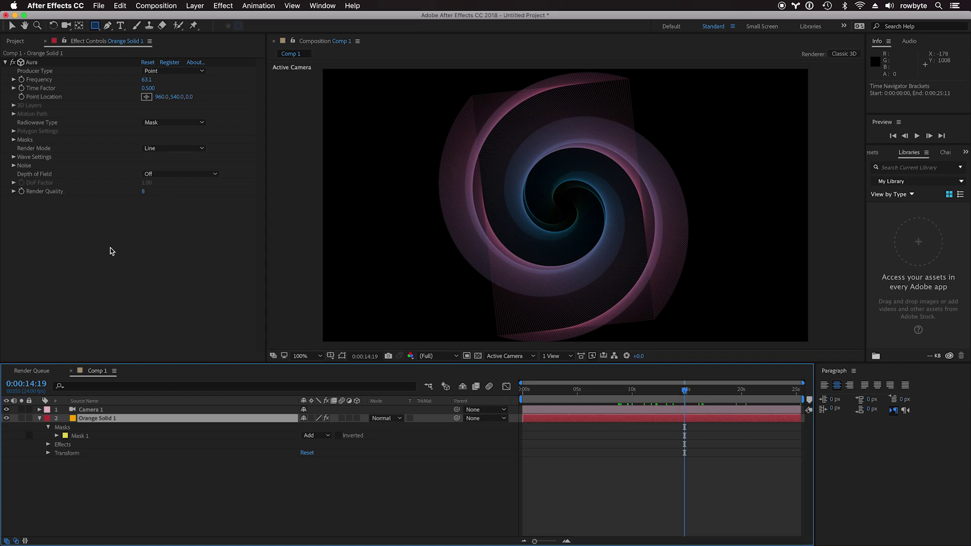
# At about 20 seconds, switch Camera 1's Depth of Field to On under Camera Options.
pyautogui.click(104, 409)
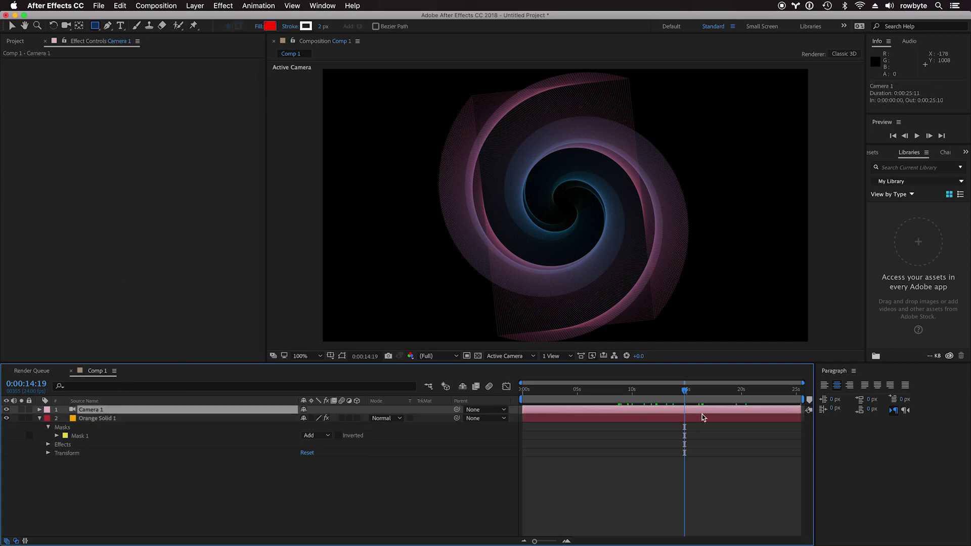
pyautogui.click(747, 390)
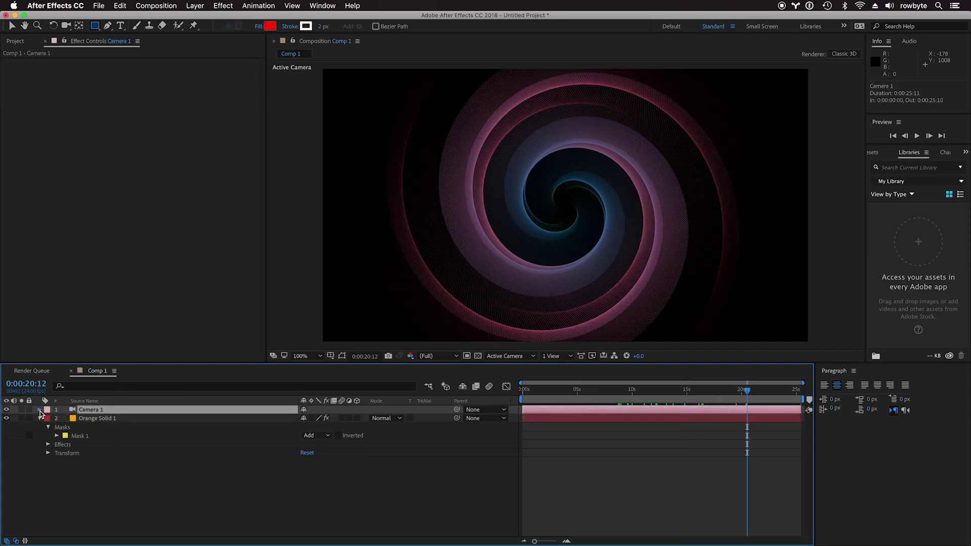
pyautogui.click(40, 411)
pyautogui.click(48, 426)
pyautogui.scroll(-1, 260, 464)
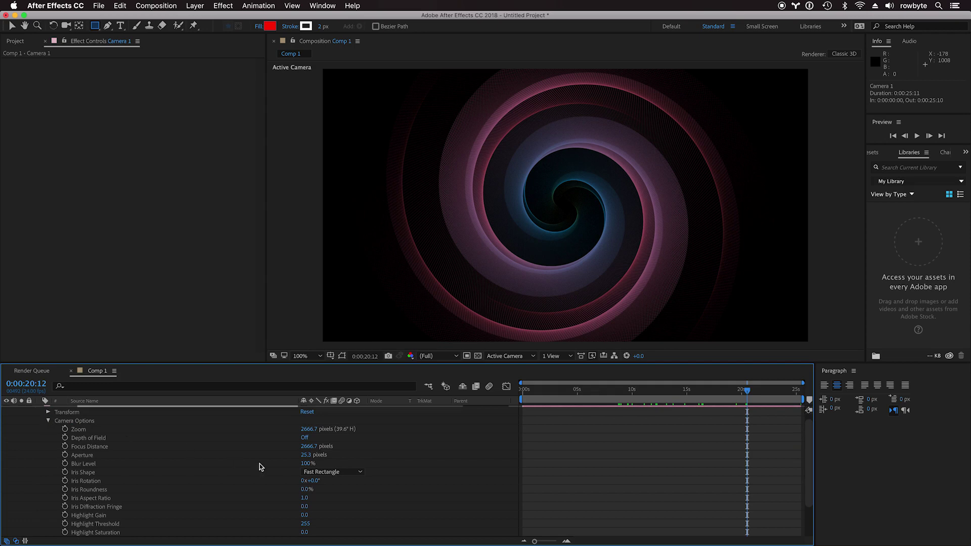
pyautogui.click(305, 438)
pyautogui.scroll(-2, 117, 475)
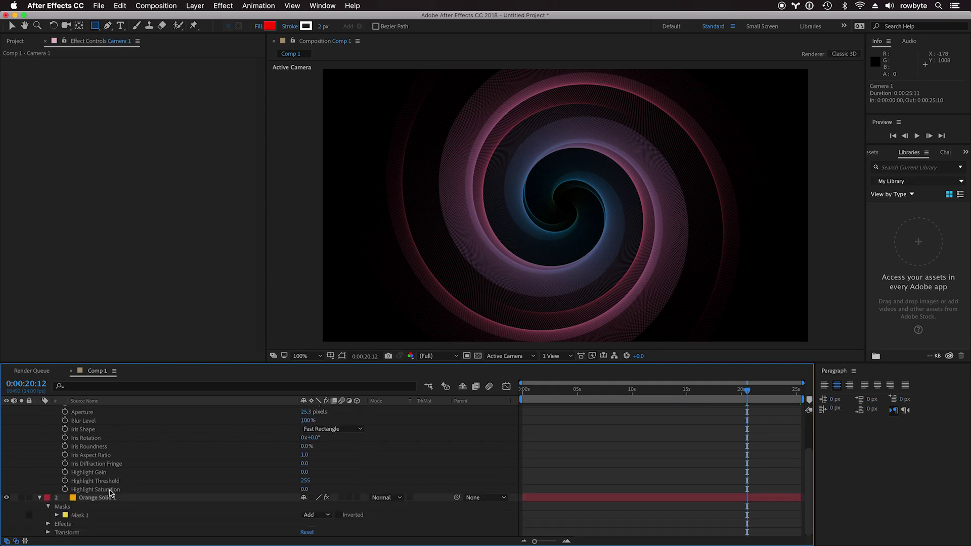
# Set the solid's Aura Depth of Field to Camera Settings, then recheck the camera layer.
pyautogui.click(109, 498)
pyautogui.click(183, 175)
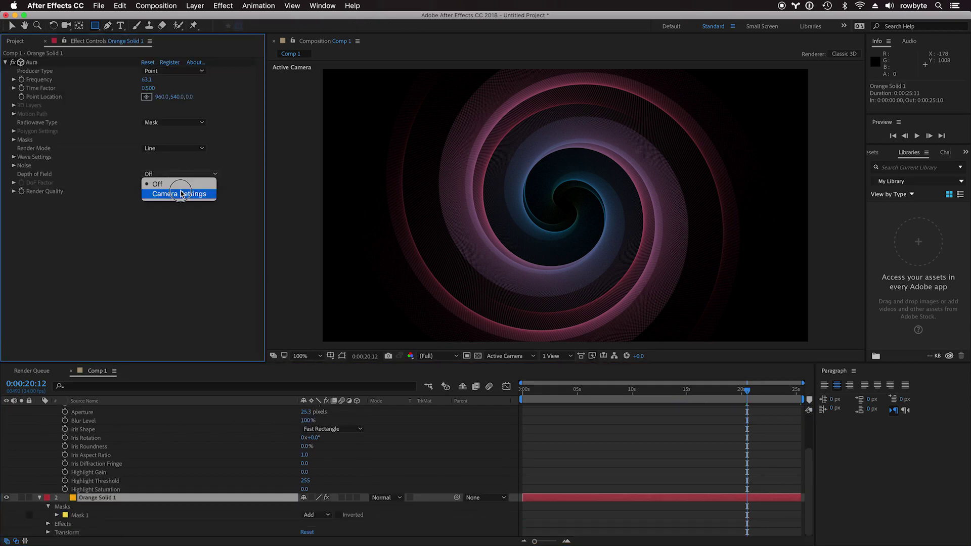
pyautogui.click(182, 195)
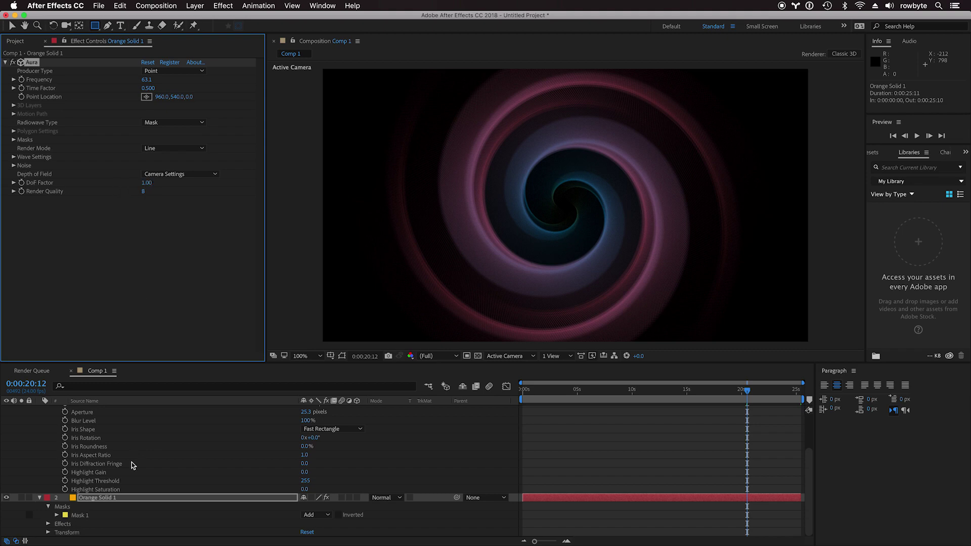
pyautogui.scroll(3, 131, 459)
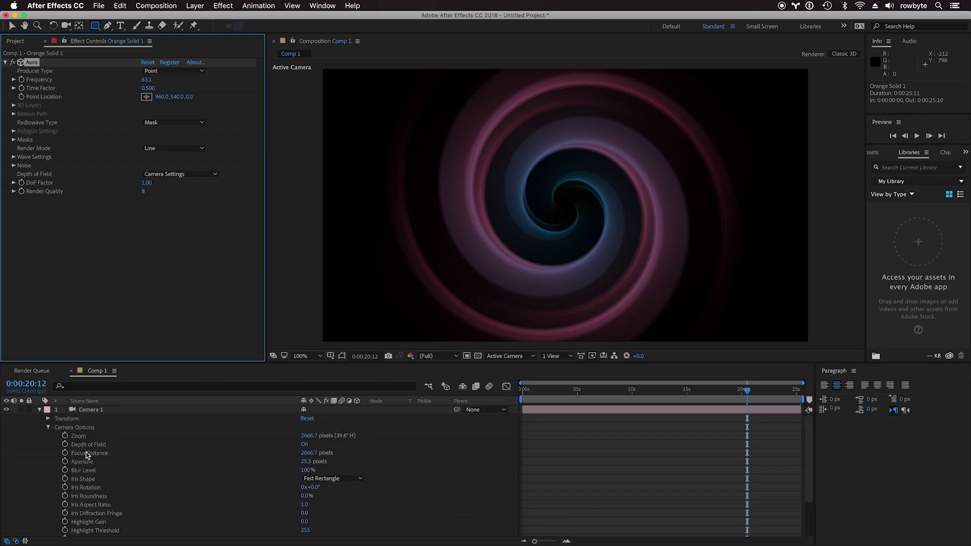
pyautogui.click(84, 411)
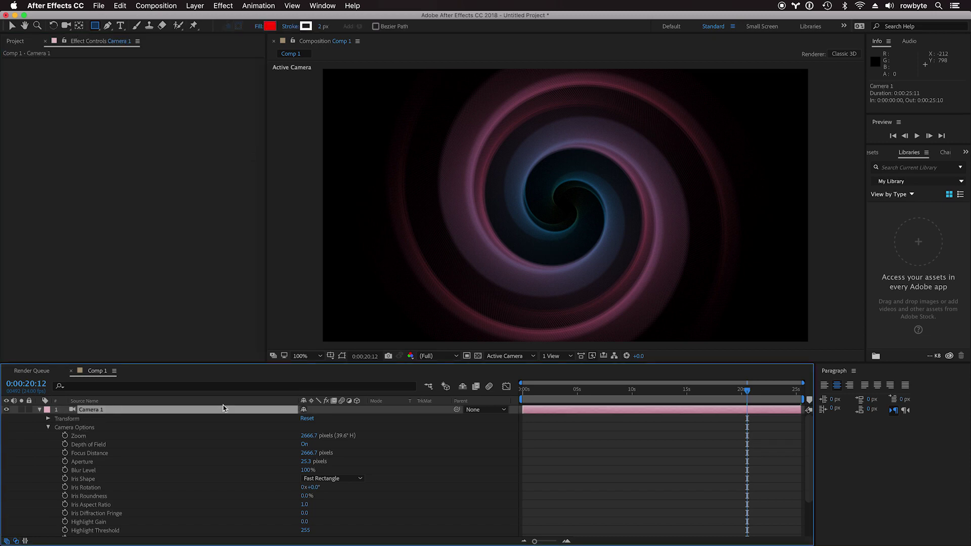
pyautogui.scroll(-2, 89, 490)
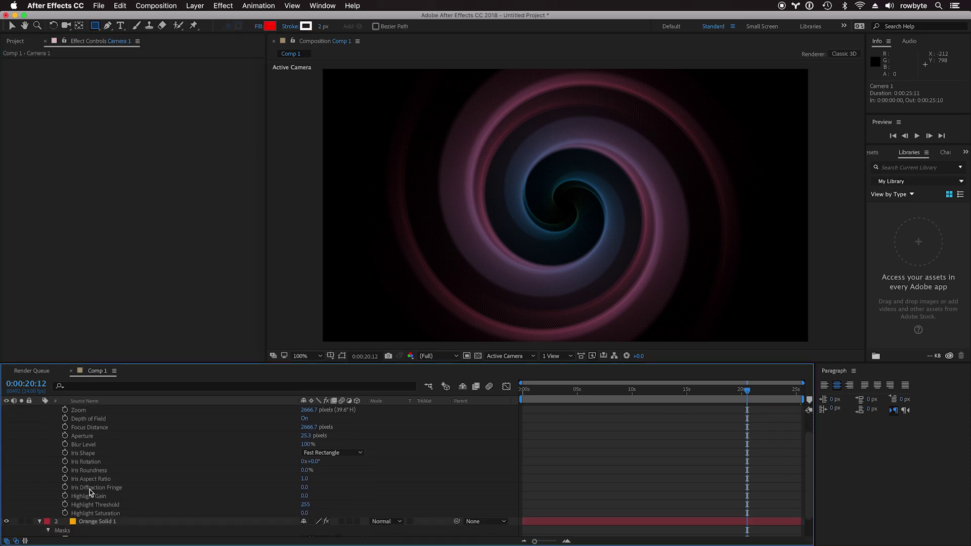
pyautogui.click(111, 523)
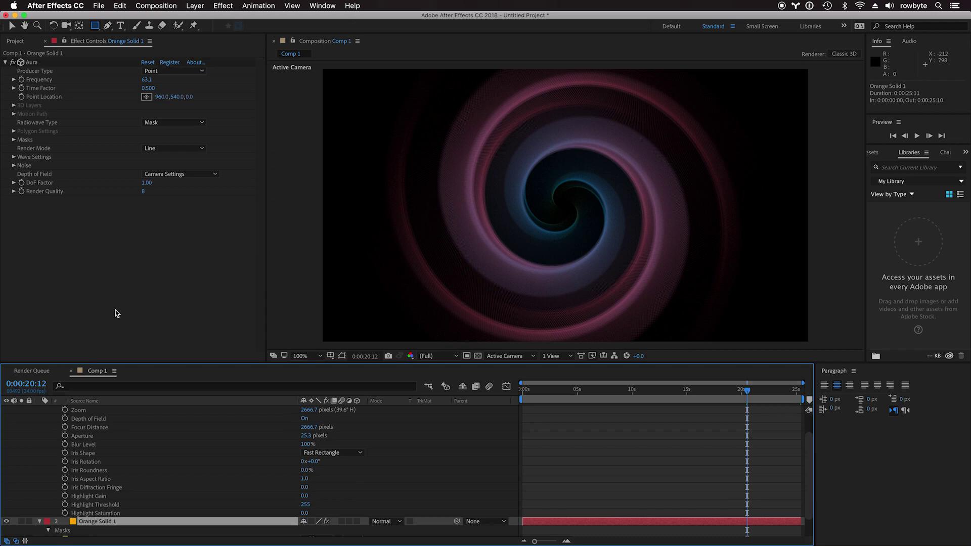